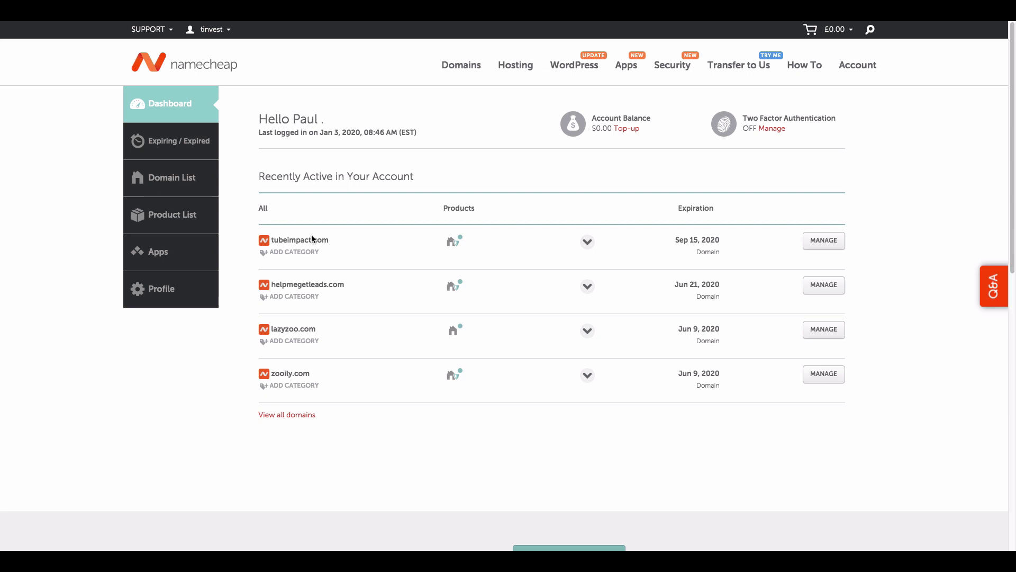
# - Open tubeimpact.com's domain details and reset its nameservers to Namecheap BasicDNS
pyautogui.moveTo(295, 238); pyautogui.dragTo(319, 241)
pyautogui.click(831, 241)
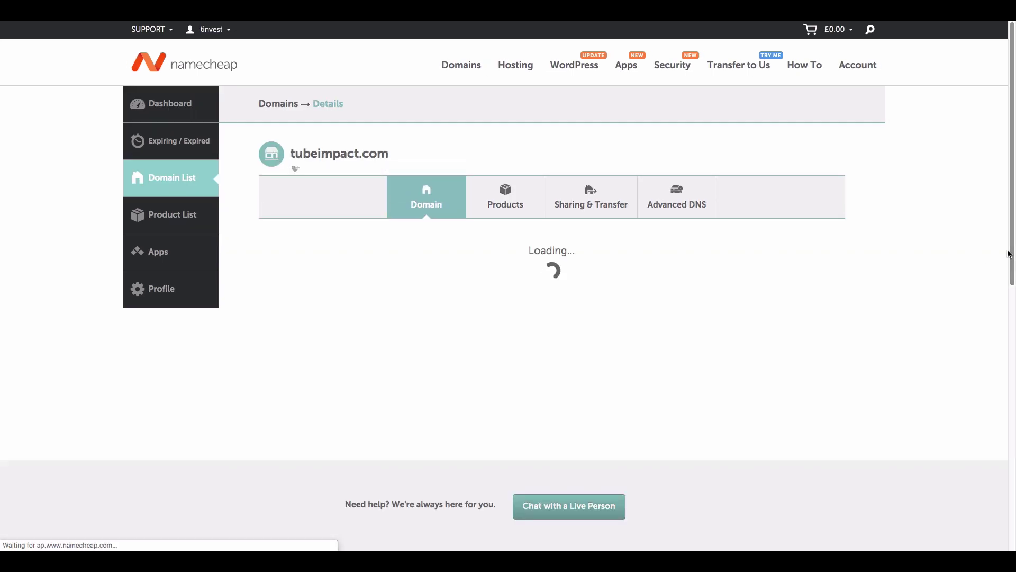
pyautogui.scroll(-4, 802, 320)
pyautogui.scroll(4, 586, 344)
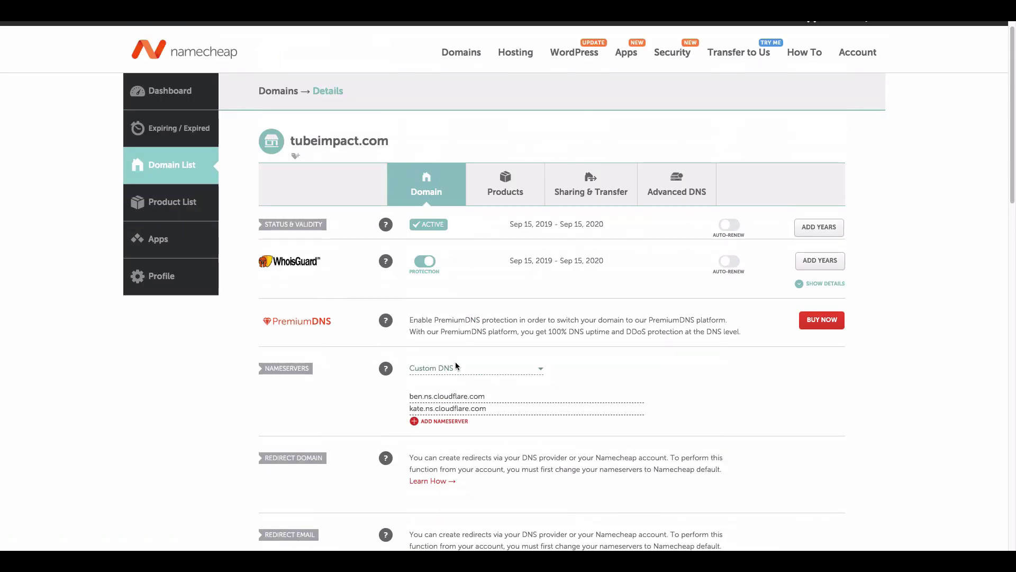
pyautogui.click(537, 369)
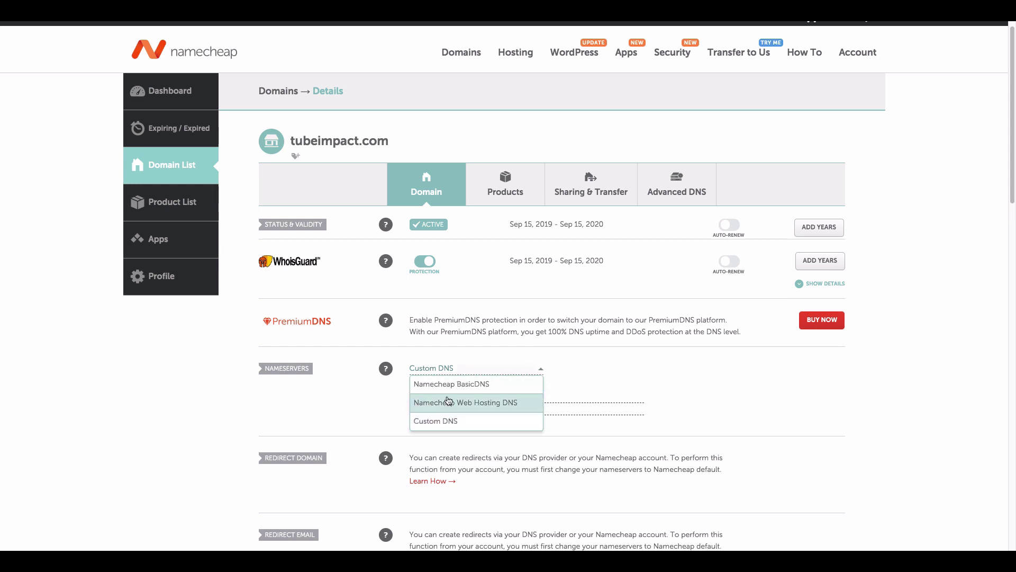
pyautogui.click(593, 375)
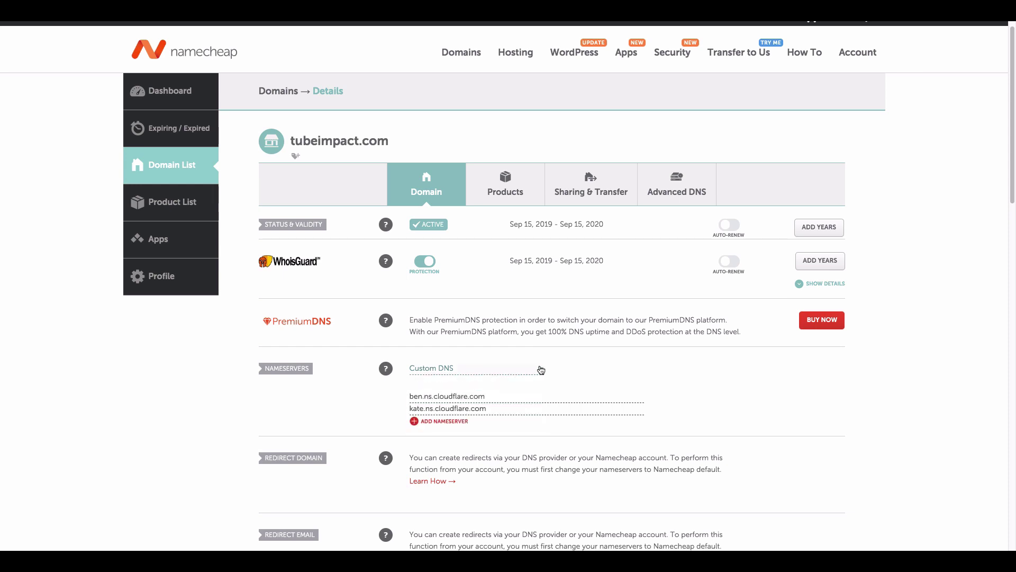
pyautogui.click(540, 369)
pyautogui.click(475, 392)
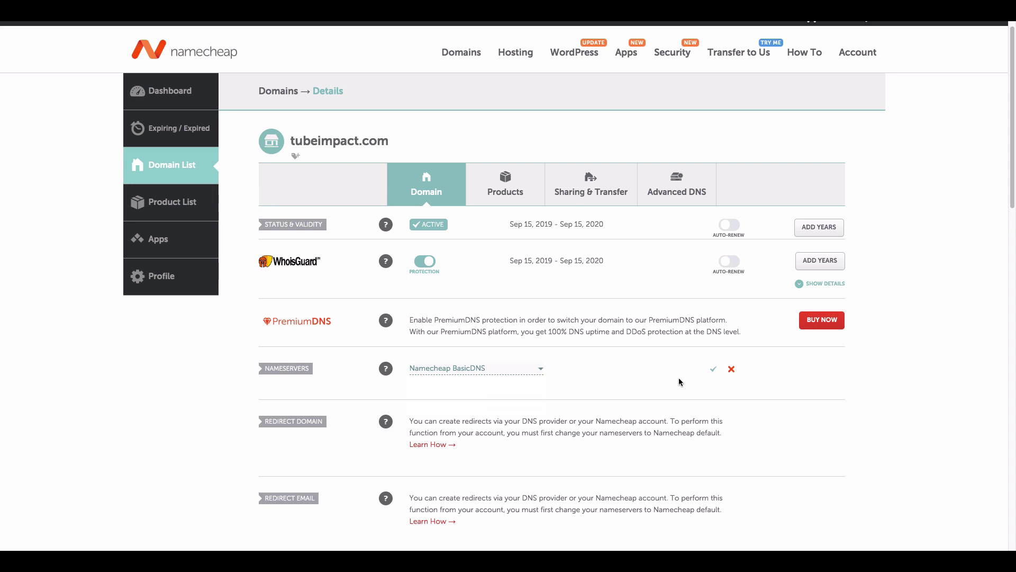
pyautogui.click(713, 370)
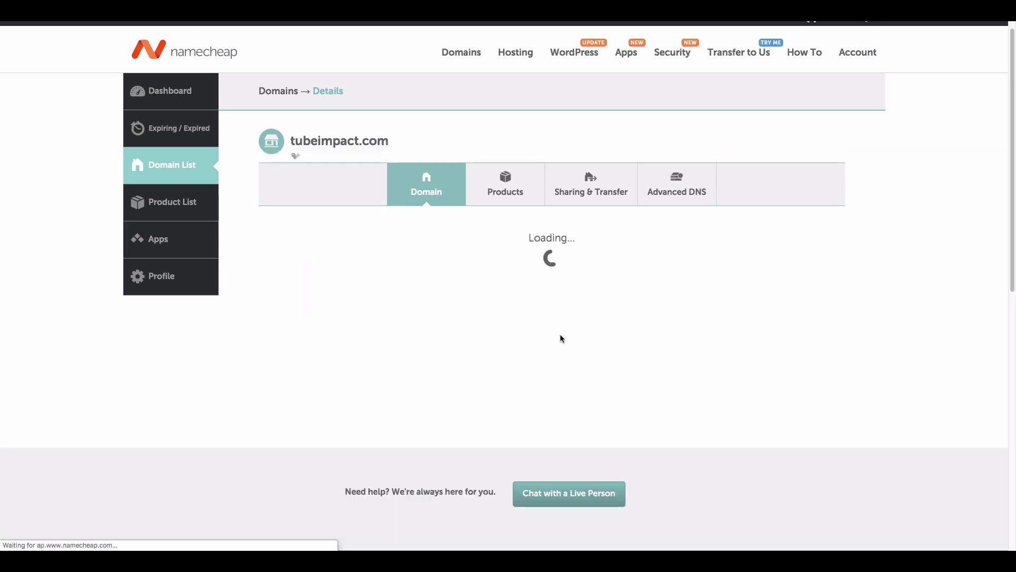
# - Switch tubeimpact.com's nameservers to Custom DNS, leaving the nameserver fields blank
pyautogui.scroll(-1, 568, 342)
pyautogui.click(541, 350)
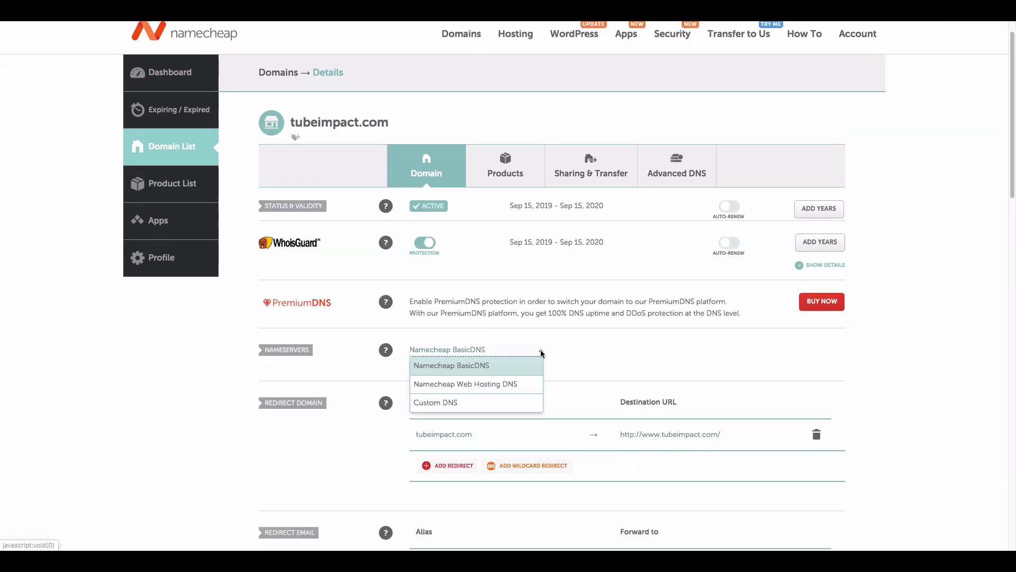
pyautogui.click(458, 405)
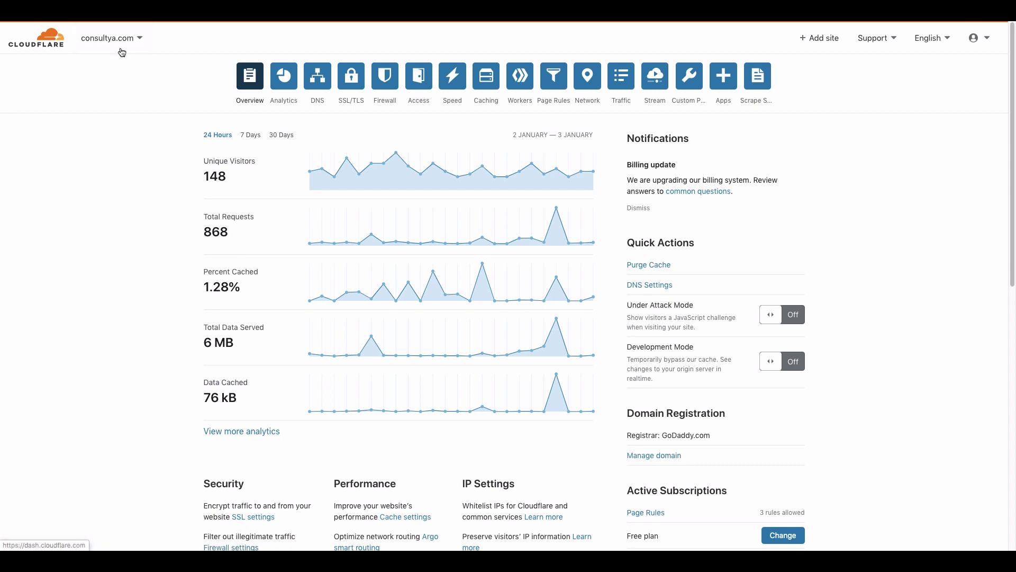
# - Add tubeimpact.com as a new site in Cloudflare
pyautogui.click(141, 45)
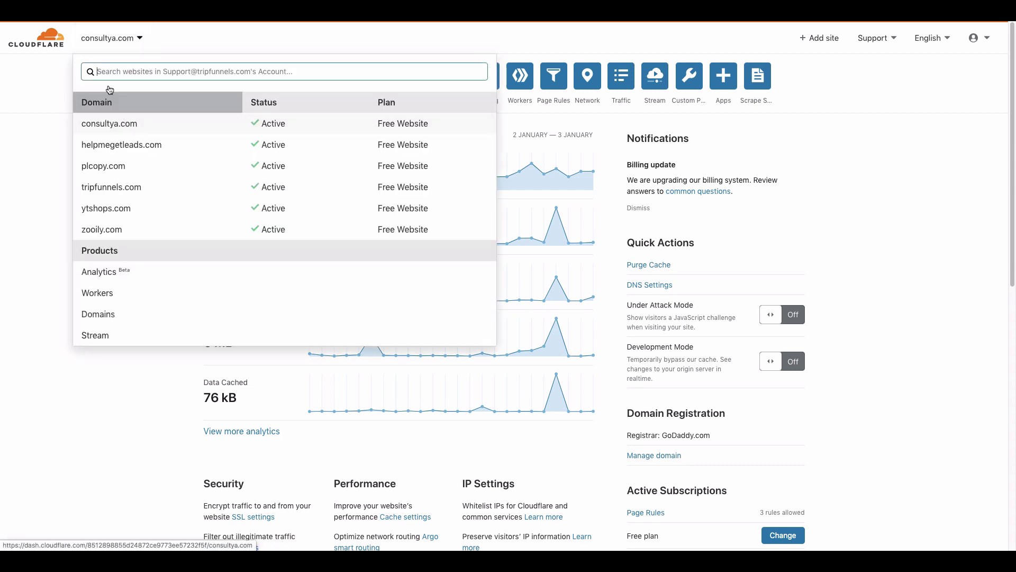
pyautogui.click(908, 138)
pyautogui.click(820, 38)
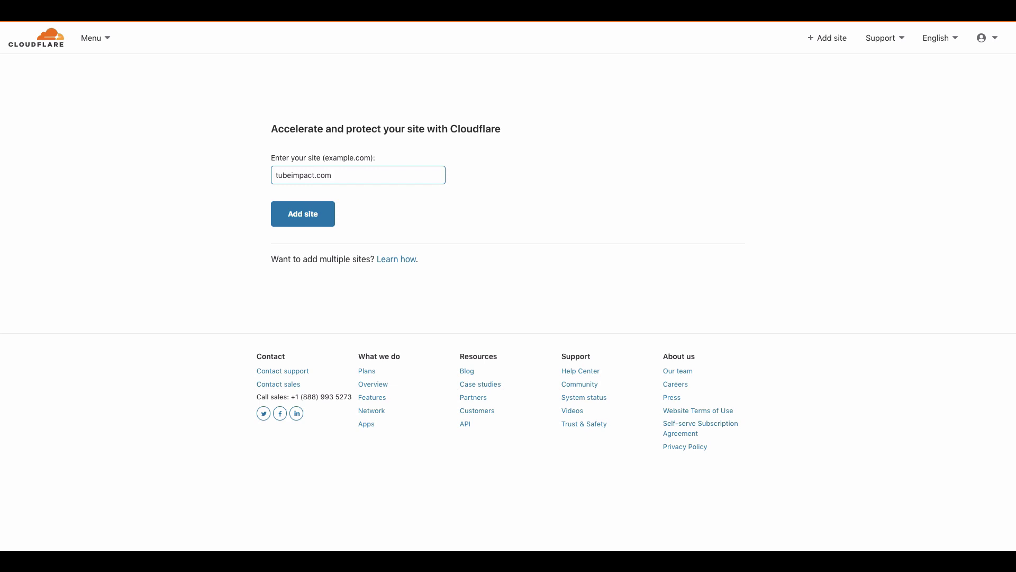
pyautogui.click(328, 214)
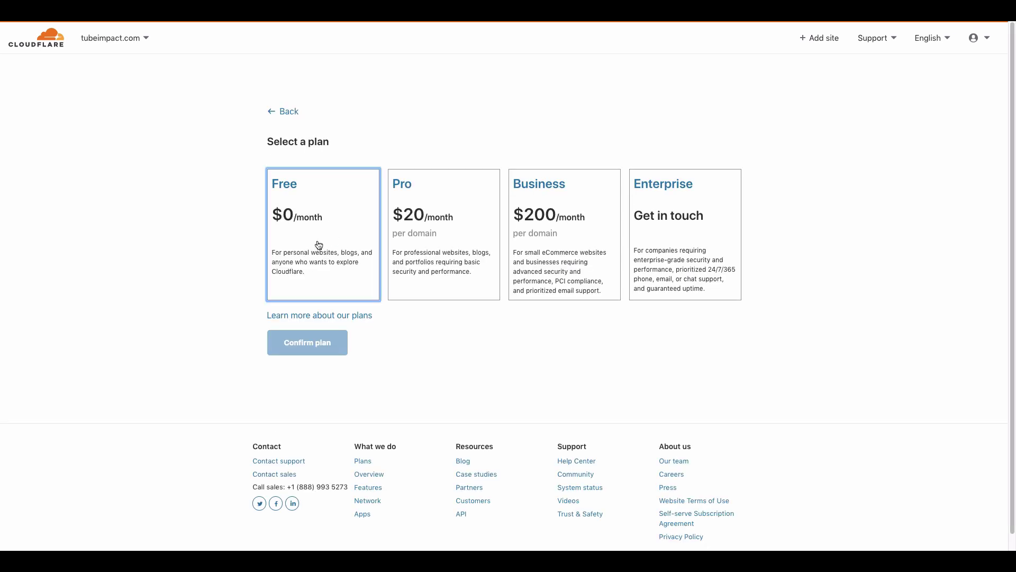
# - Choose and confirm the Free plan, then review the scanned DNS records
pyautogui.click(319, 245)
pyautogui.click(330, 347)
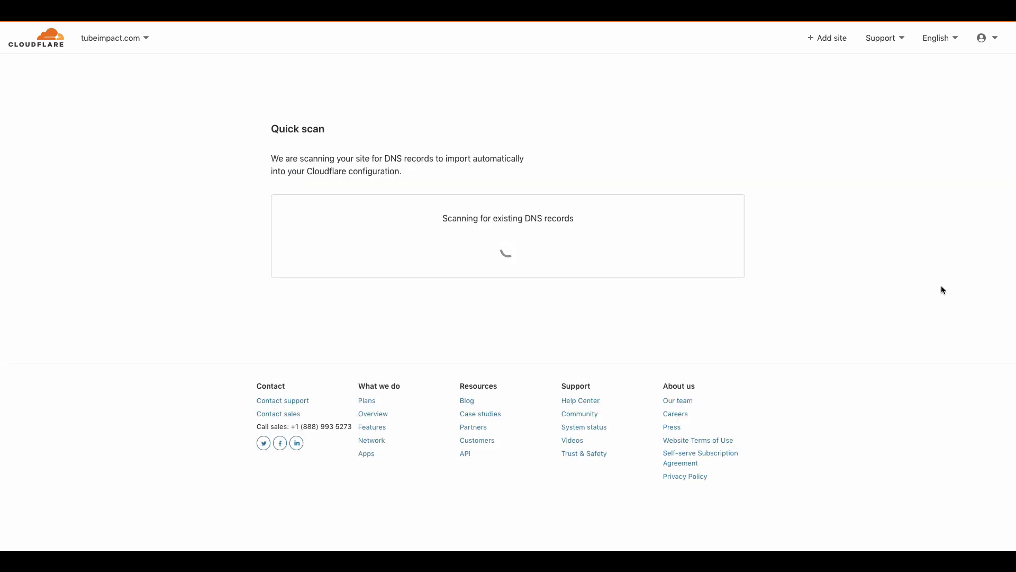
pyautogui.scroll(-10, 930, 267)
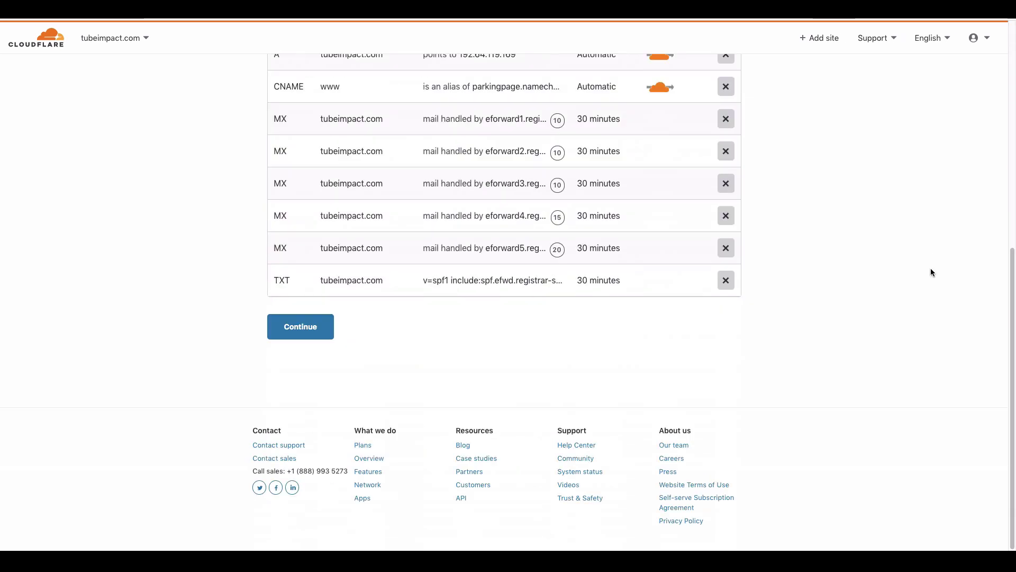
pyautogui.scroll(5, 850, 325)
pyautogui.scroll(-3, 381, 379)
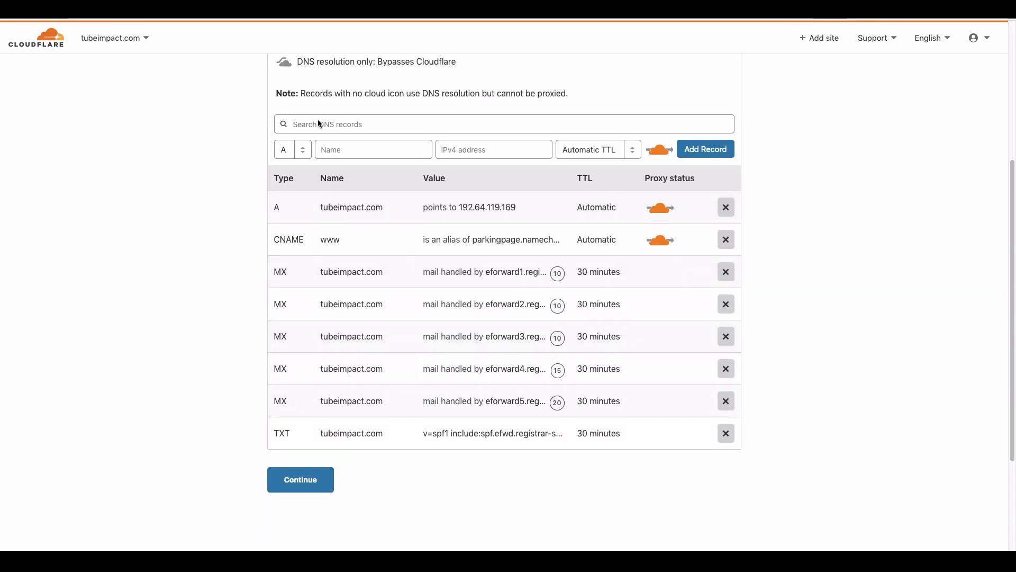
# - Accept the scanned records and paste ben.ns.cloudflare.com into Namecheap's Nameserver 1
pyautogui.click(299, 495)
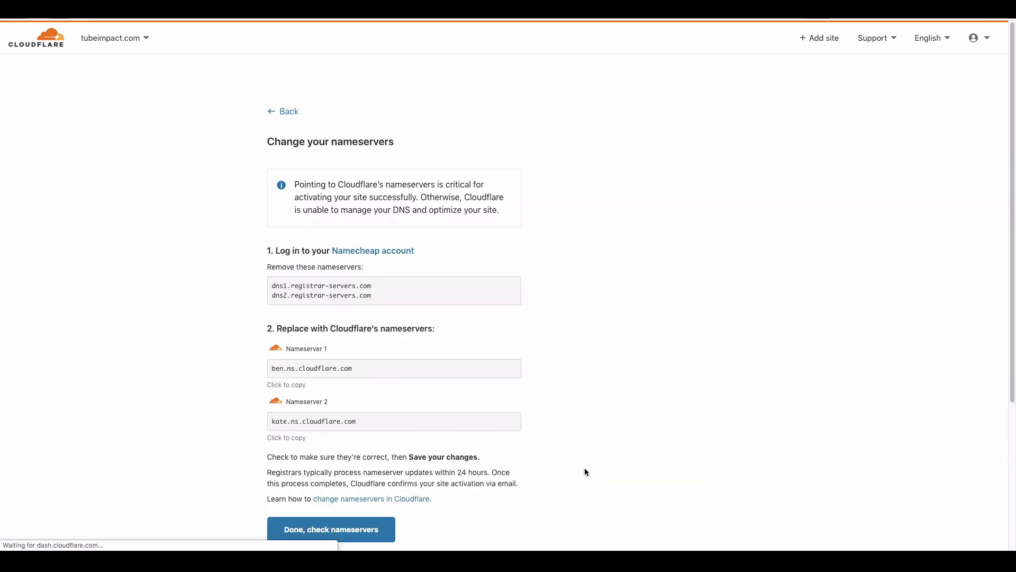
pyautogui.scroll(-1, 755, 430)
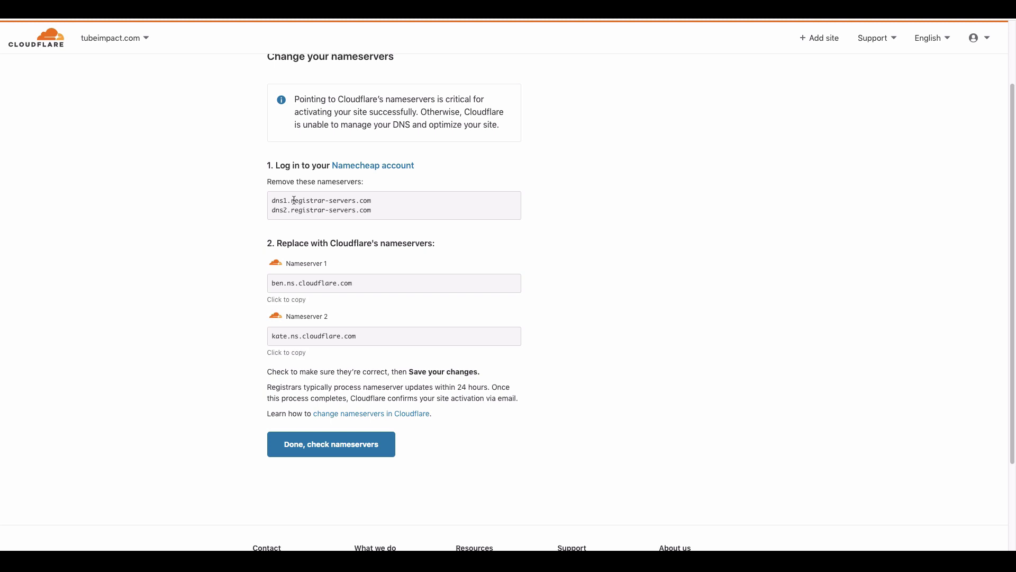
pyautogui.click(364, 283)
pyautogui.rightClick(280, 285)
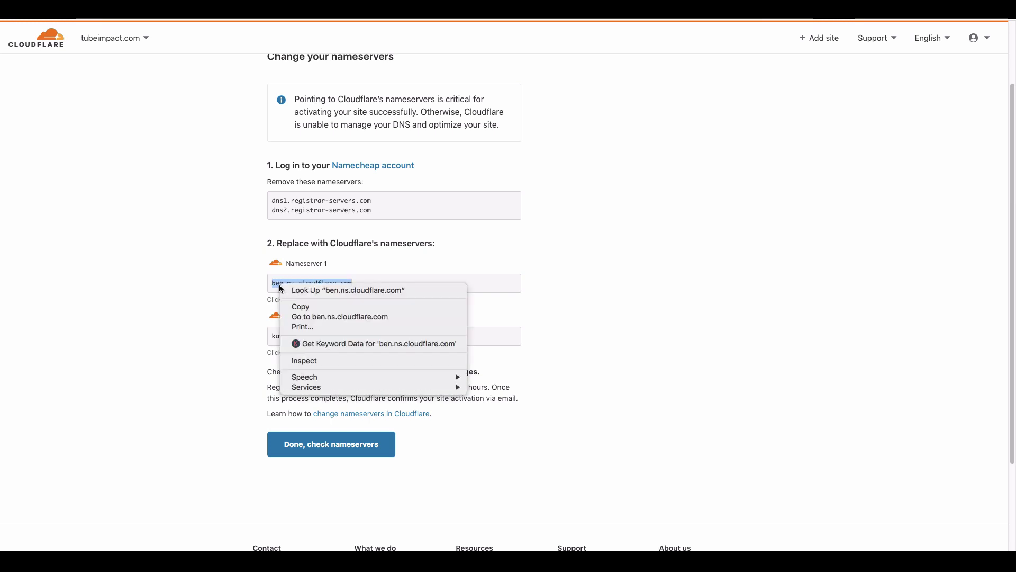
pyautogui.click(303, 307)
pyautogui.hotkey('ctrl', 'Tab')
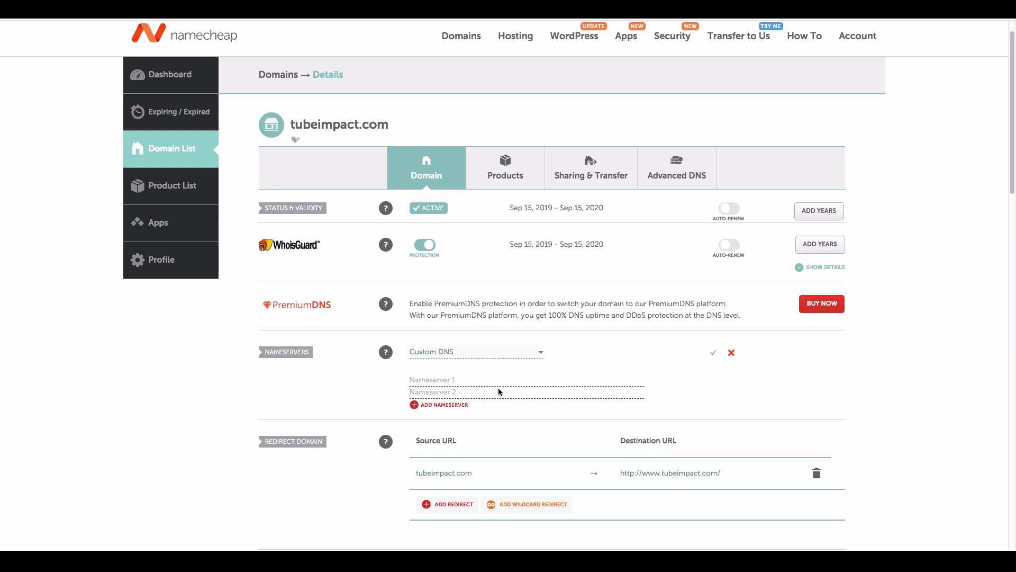
pyautogui.rightClick(471, 374)
pyautogui.click(496, 444)
# - Put kate.ns.cloudflare.com in Nameserver 2 and save both Cloudflare nameservers
pyautogui.hotkey('ctrl', 'Tab')
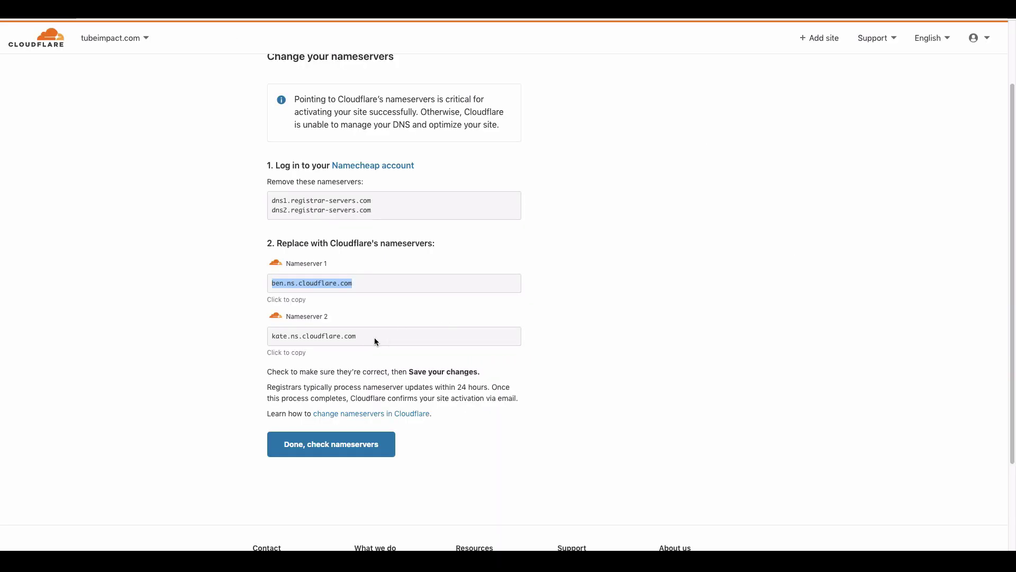
pyautogui.click(271, 338)
pyautogui.rightClick(283, 338)
pyautogui.click(303, 356)
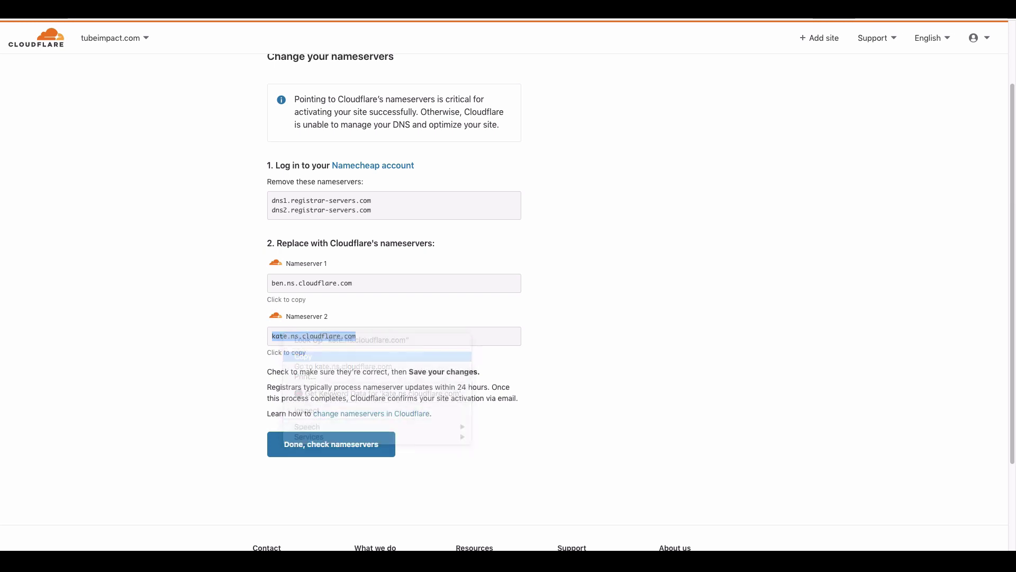
pyautogui.hotkey('ctrl', 'Tab')
pyautogui.rightClick(444, 396)
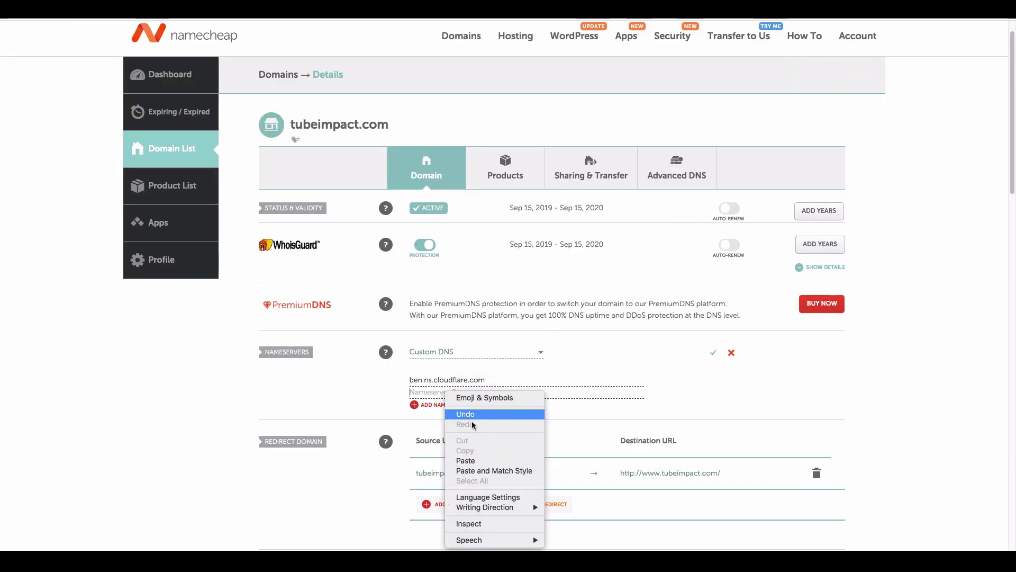
pyautogui.click(472, 456)
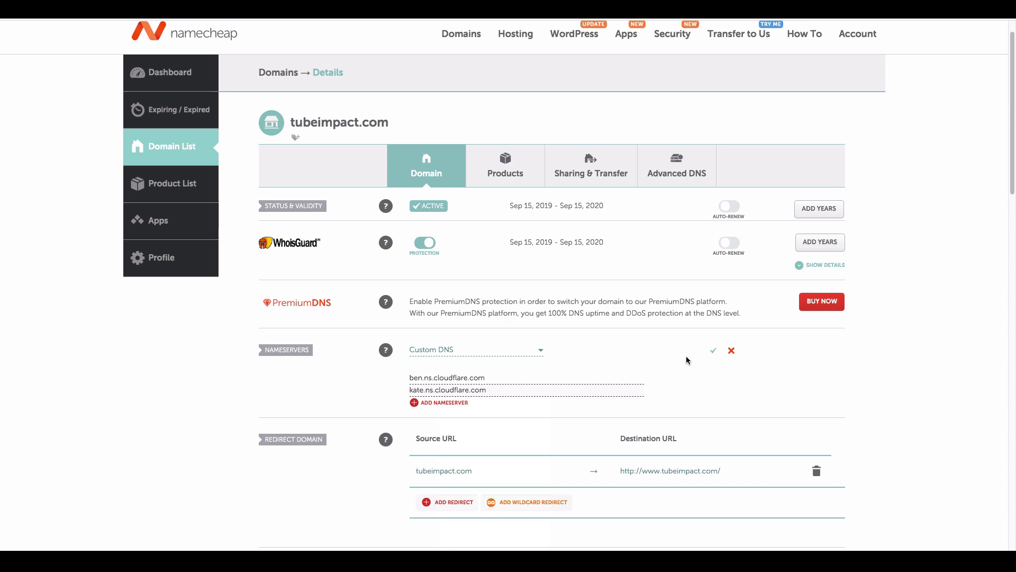
pyautogui.click(713, 353)
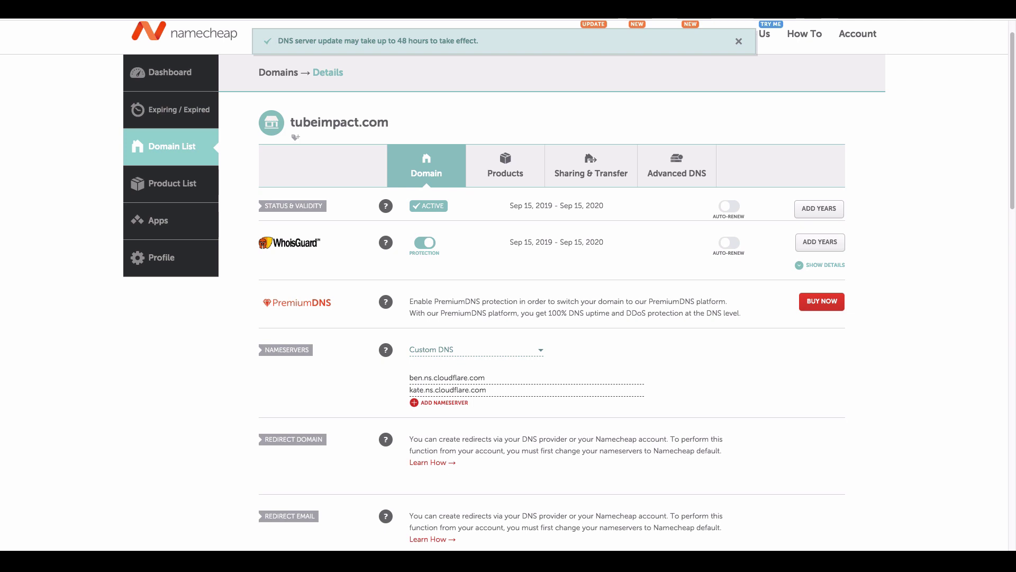
pyautogui.hotkey('ctrl', 'Tab')
pyautogui.scroll(2, 392, 421)
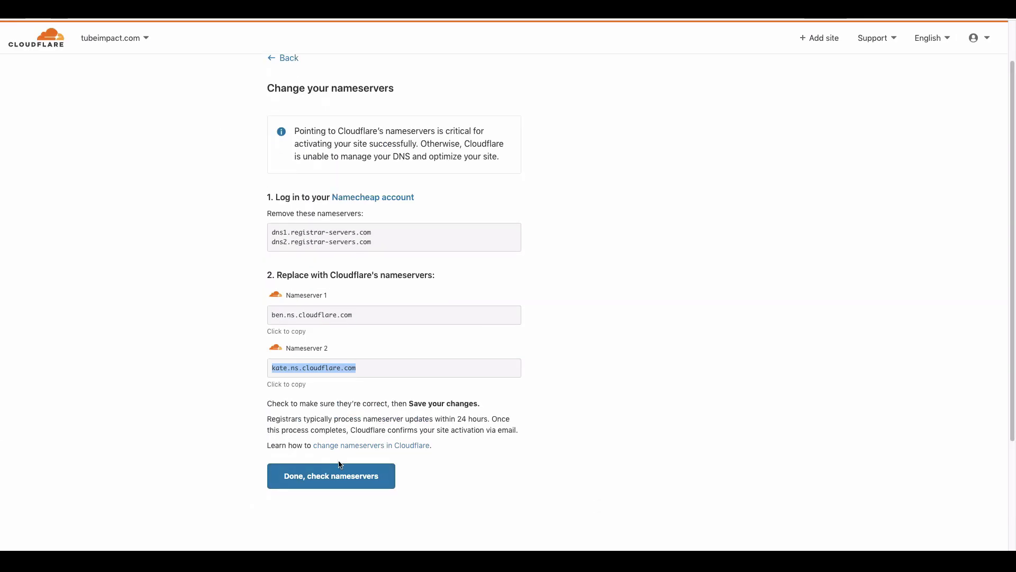
# - Run 'Done, check nameservers' and check tubeimpact.com's overview for the protection notice
pyautogui.click(360, 470)
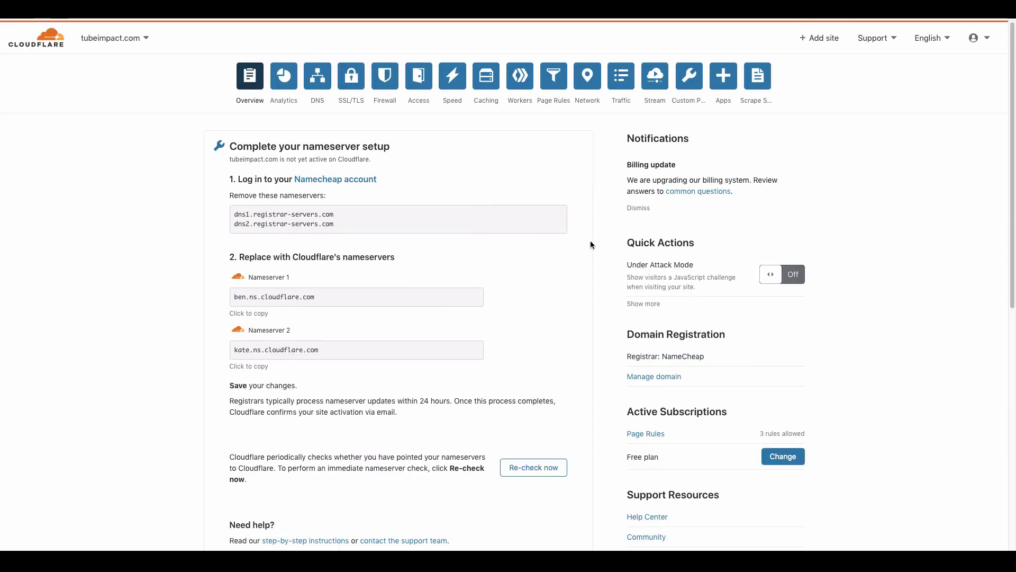
pyautogui.click(866, 19)
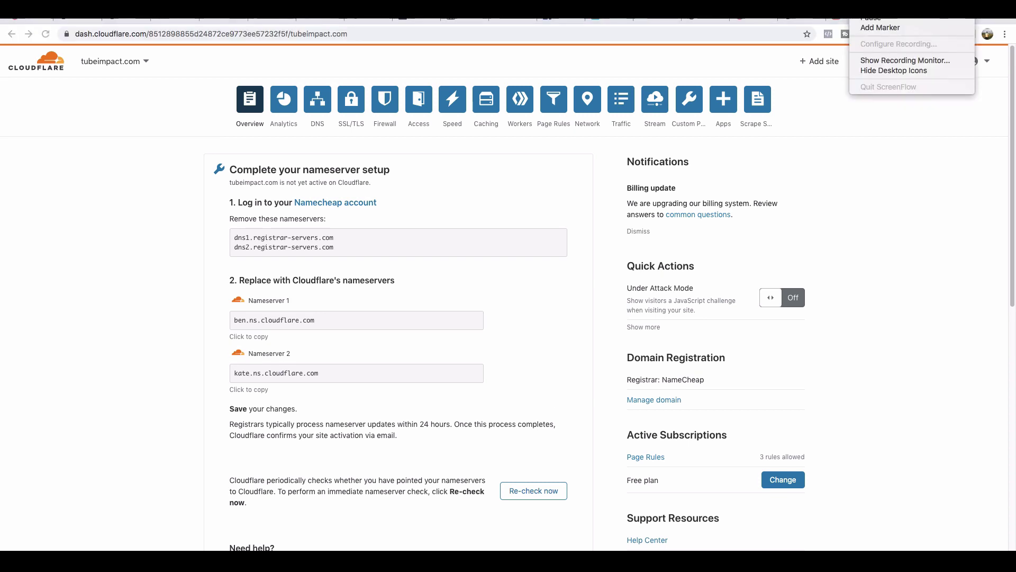
pyautogui.click(866, 21)
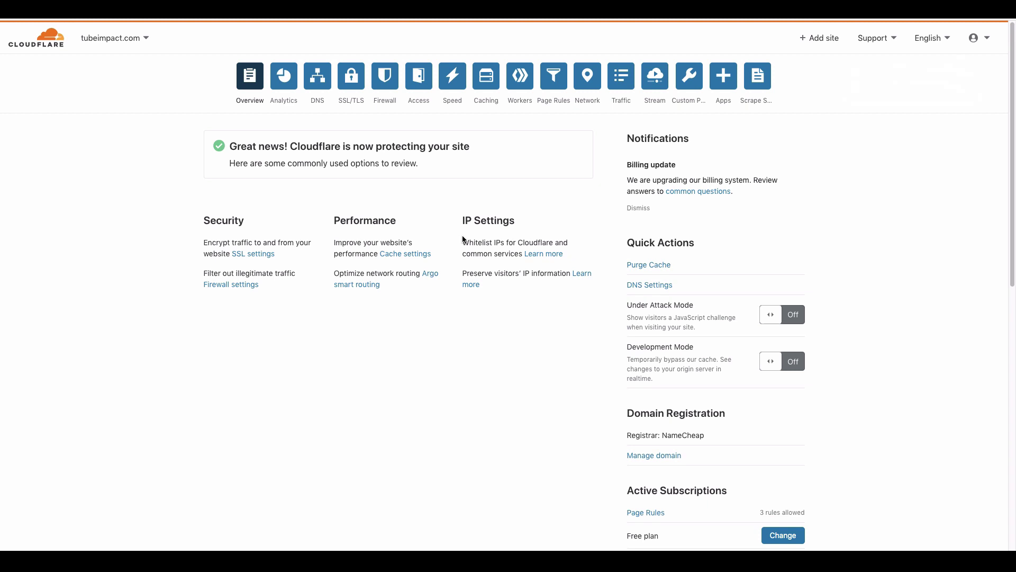
pyautogui.scroll(-3, 306, 137)
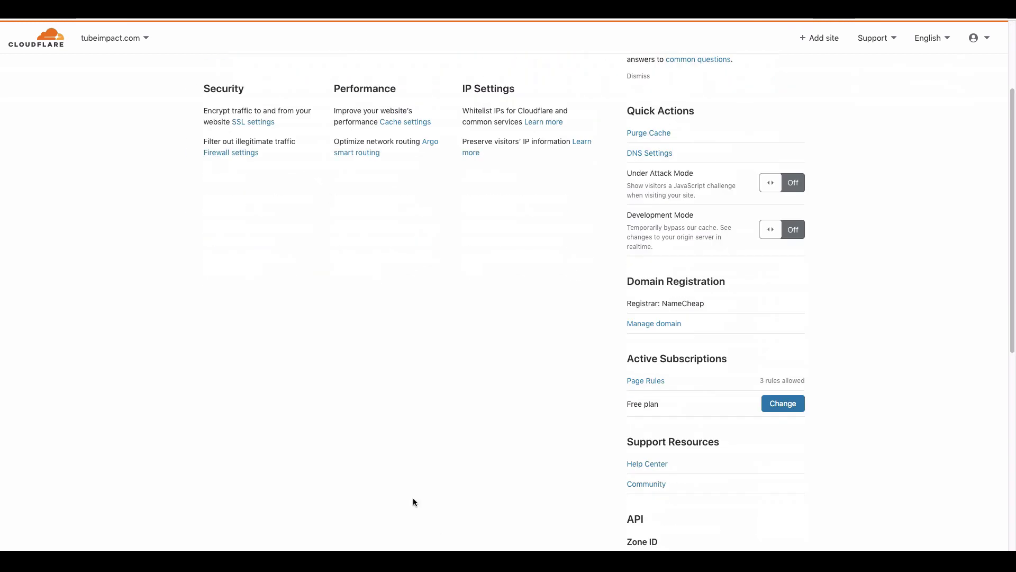
pyautogui.scroll(2, 556, 414)
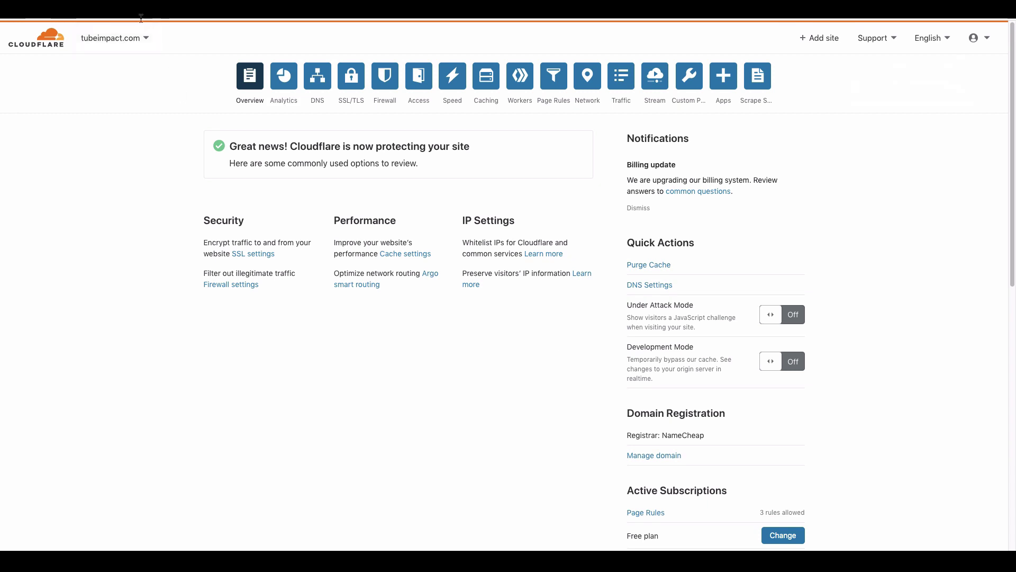
pyautogui.click(146, 41)
pyautogui.click(147, 42)
# - Start a CNAME record named www in tubeimpact.com's DNS, target still empty
pyautogui.click(326, 88)
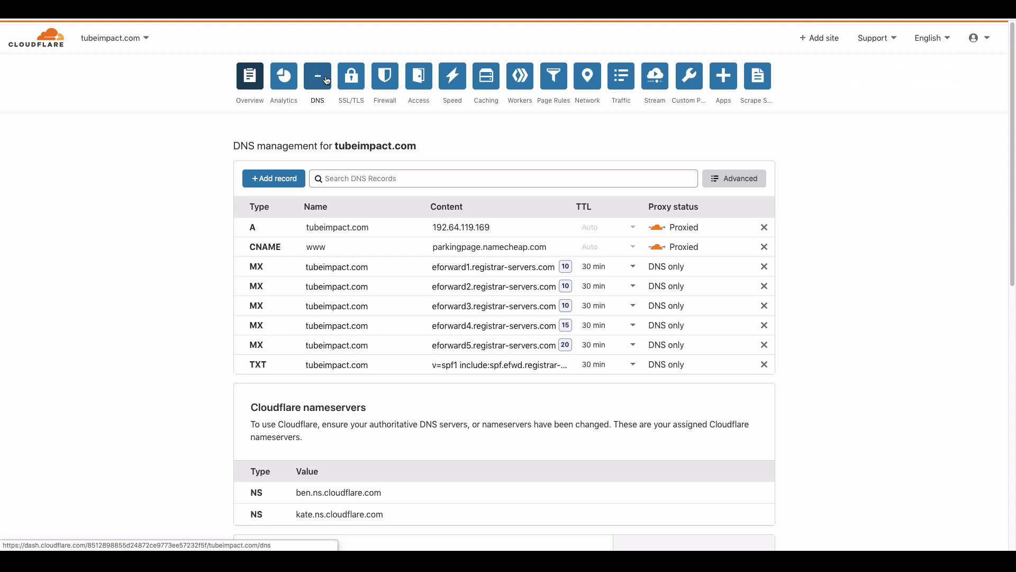
pyautogui.click(273, 178)
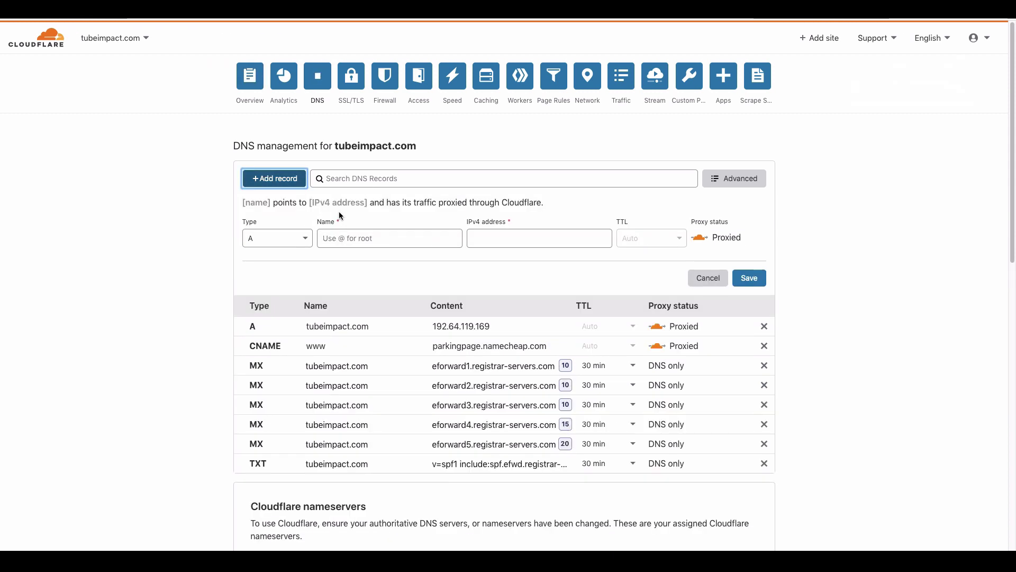
pyautogui.click(309, 239)
pyautogui.click(278, 343)
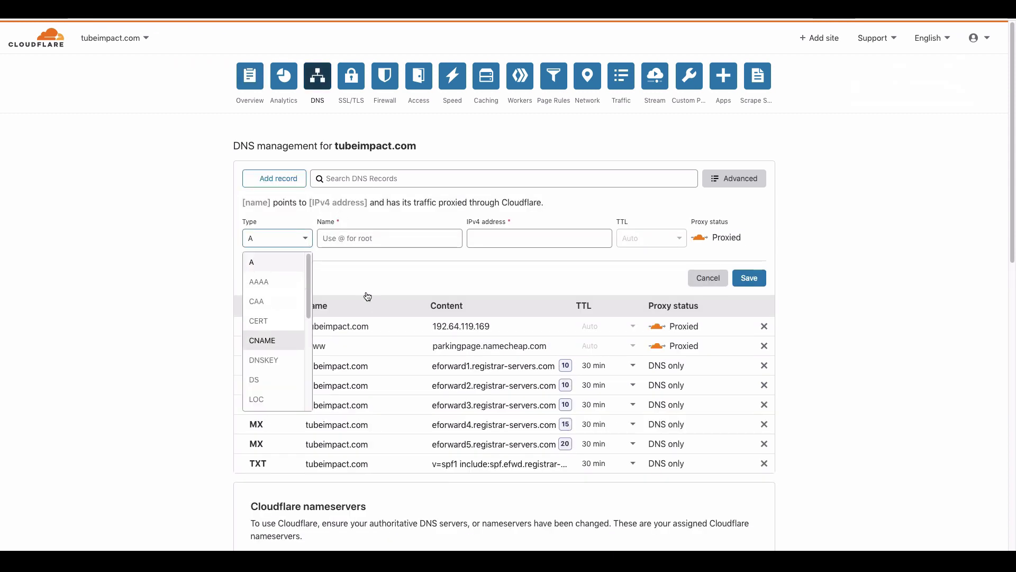
pyautogui.click(347, 238)
pyautogui.write('www')
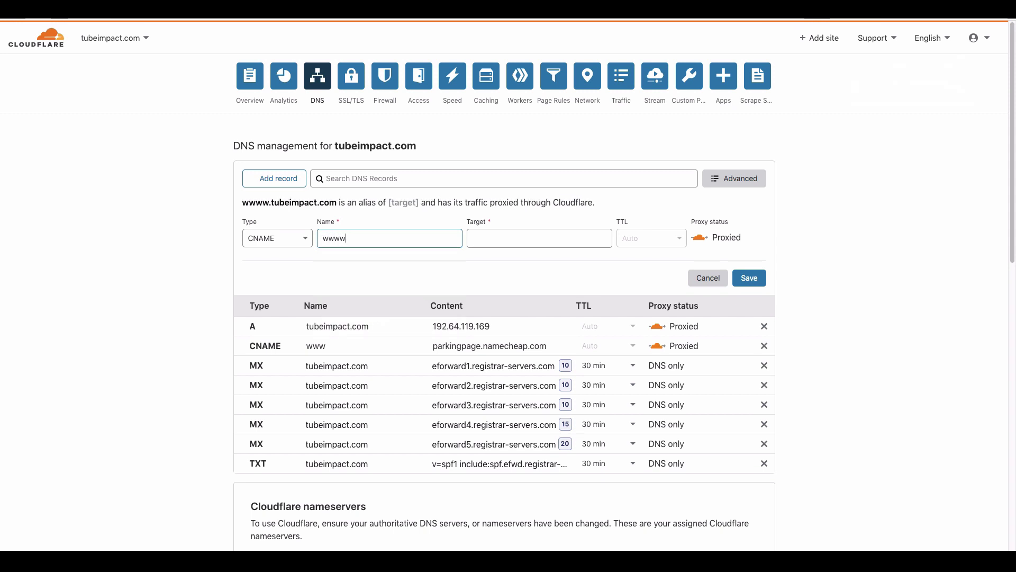
pyautogui.click(492, 235)
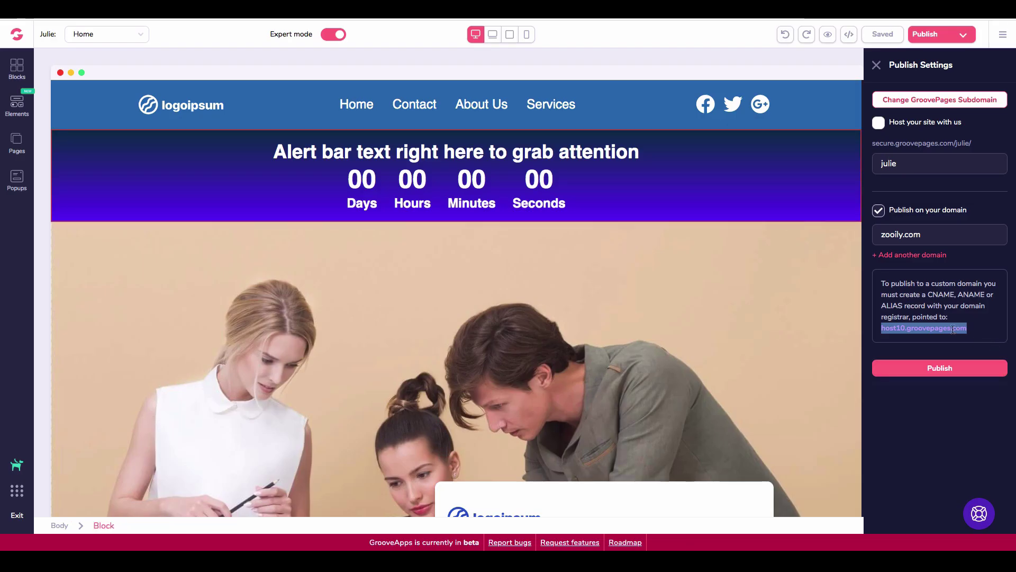
# - Reopen GroovePages Publish Settings and copy the host address host10.groovepages.com
pyautogui.click(979, 324)
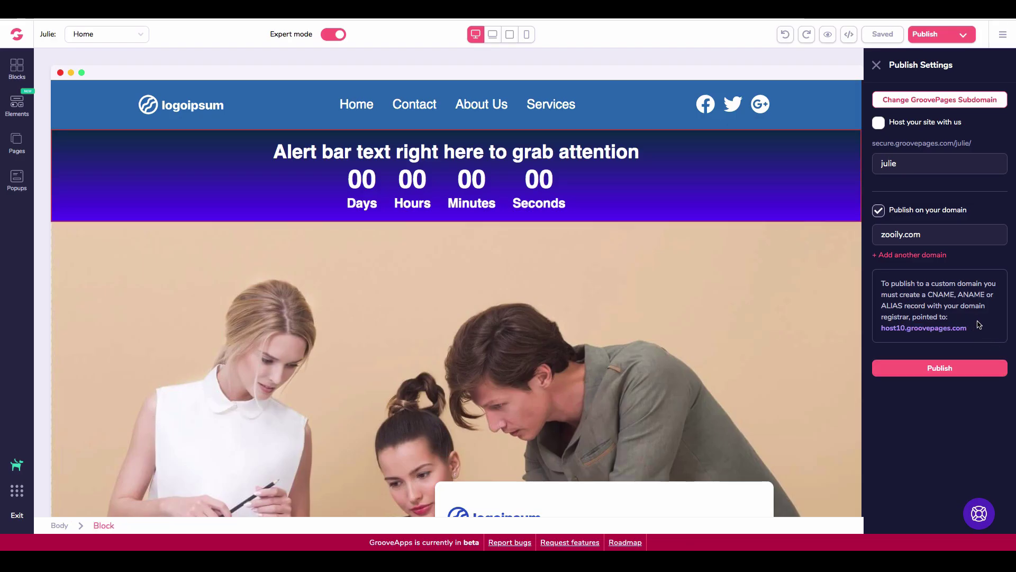
pyautogui.click(877, 66)
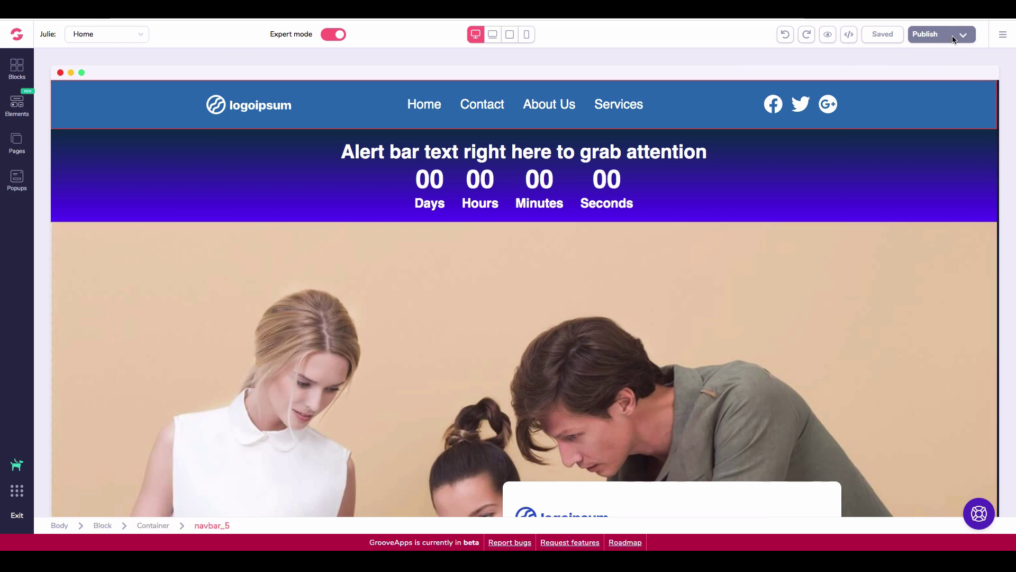
pyautogui.click(948, 186)
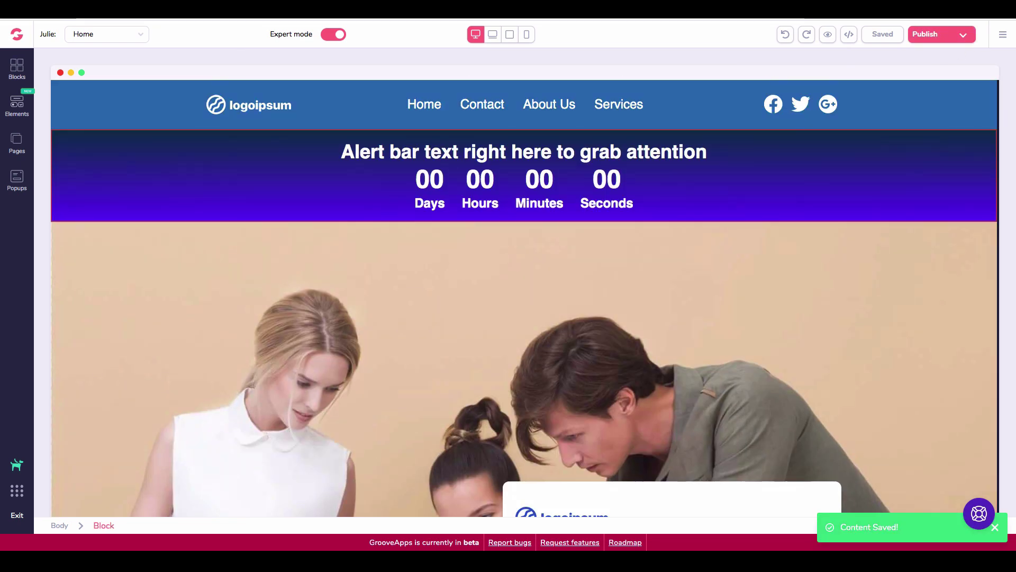
pyautogui.click(962, 36)
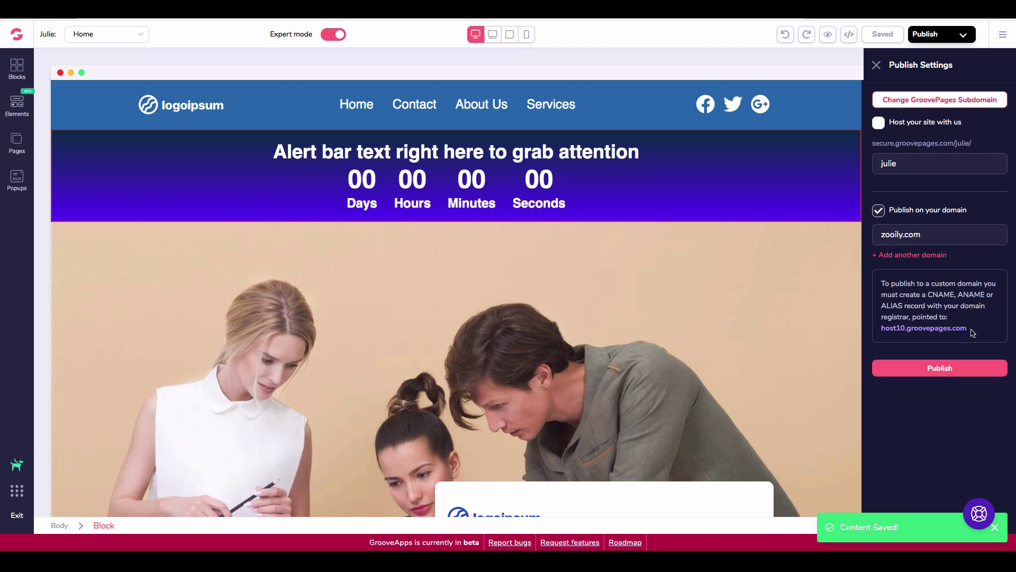
pyautogui.moveTo(969, 328); pyautogui.dragTo(883, 335)
pyautogui.rightClick(904, 333)
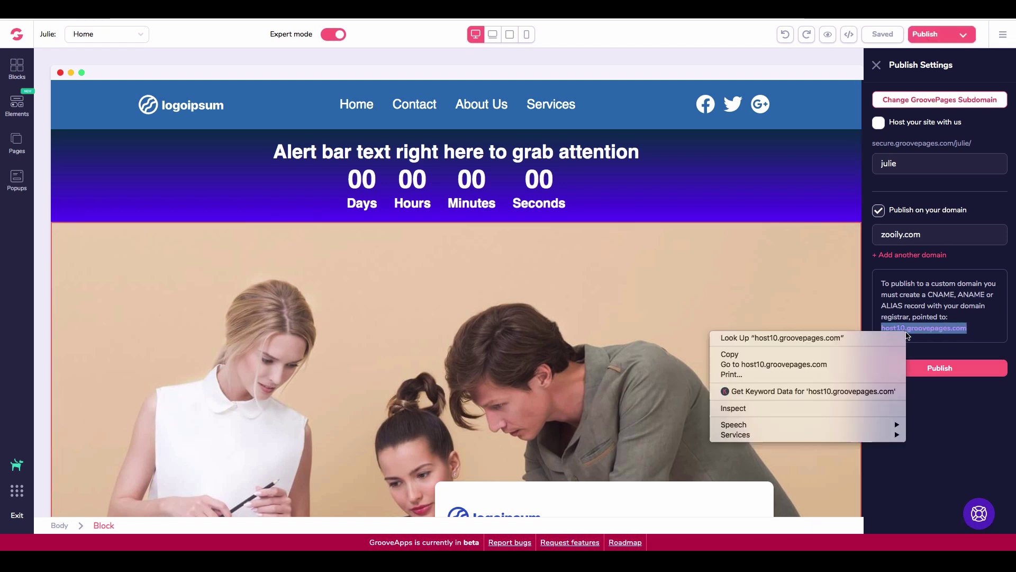
pyautogui.click(842, 359)
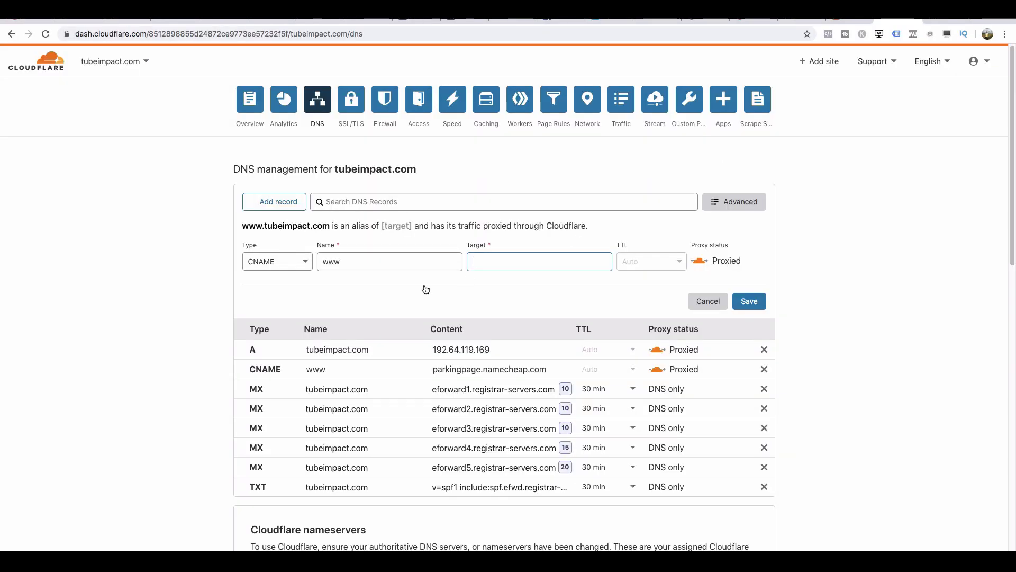
# - Point the www CNAME to host10.groovepages.com, deleting the old parkingpage.namecheap.com www record
pyautogui.rightClick(505, 237)
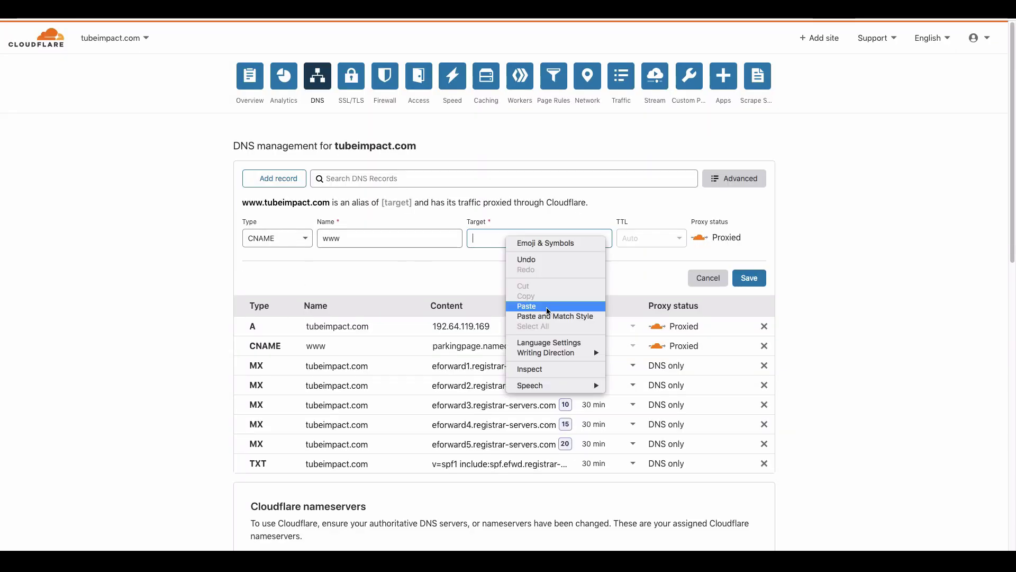
pyautogui.click(527, 306)
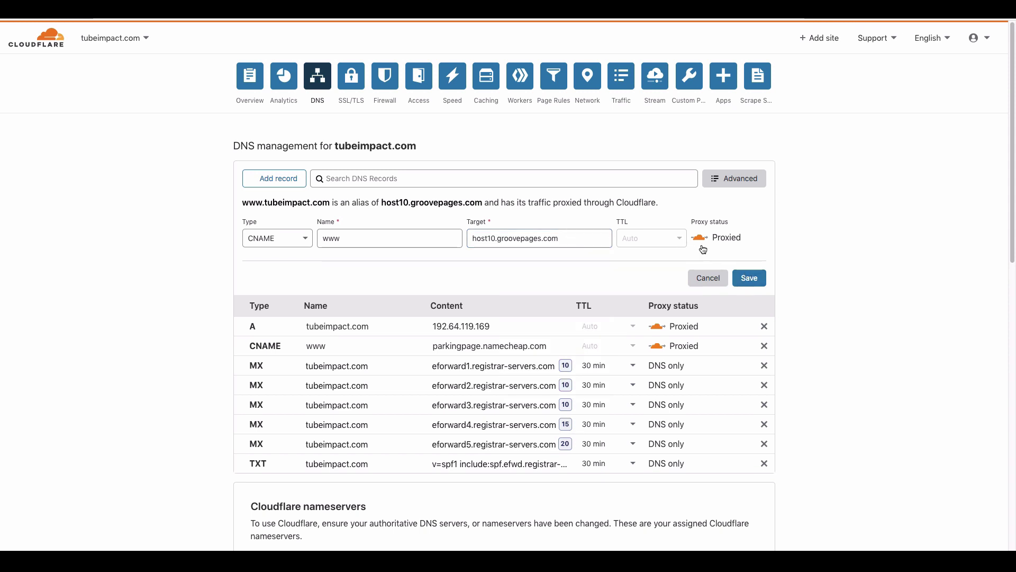
pyautogui.click(748, 279)
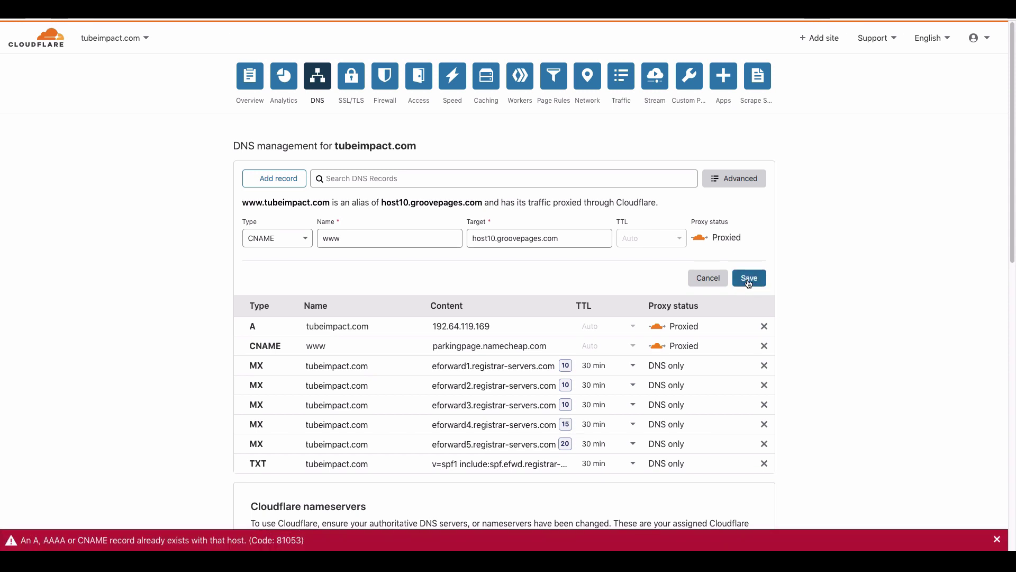
pyautogui.scroll(-2, 715, 324)
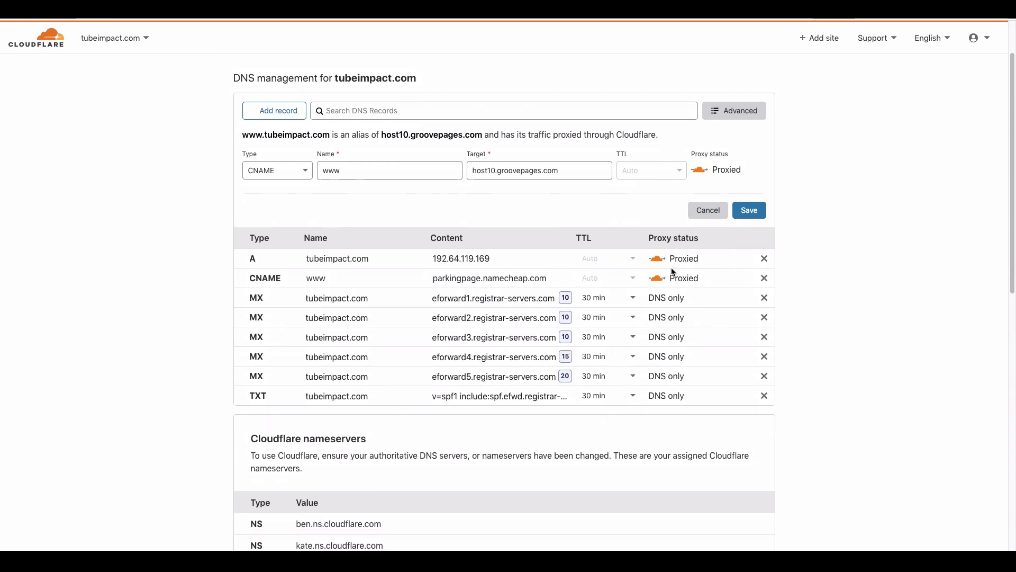
pyautogui.click(764, 278)
pyautogui.click(698, 334)
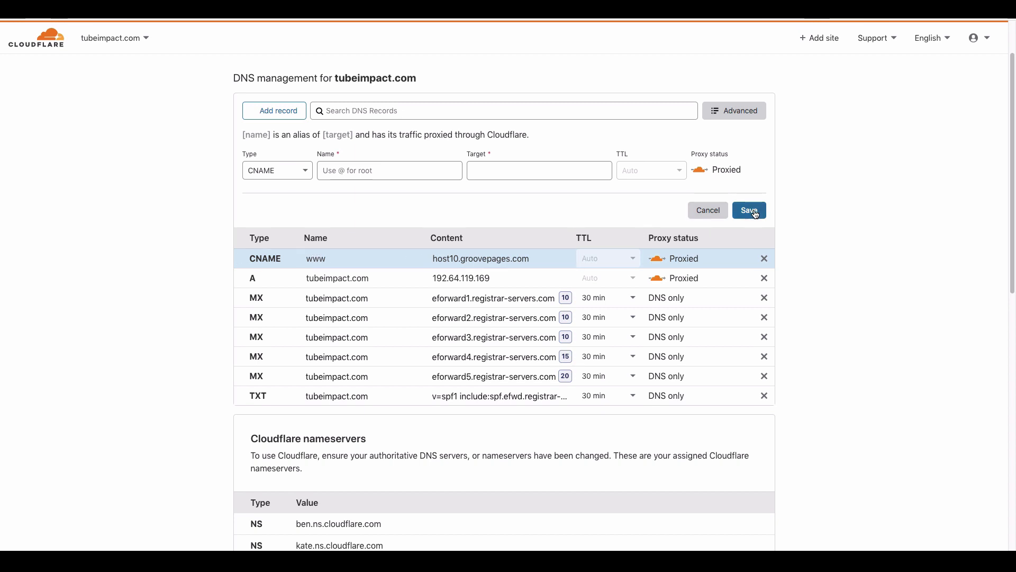
pyautogui.scroll(-7, 650, 279)
pyautogui.scroll(7, 650, 280)
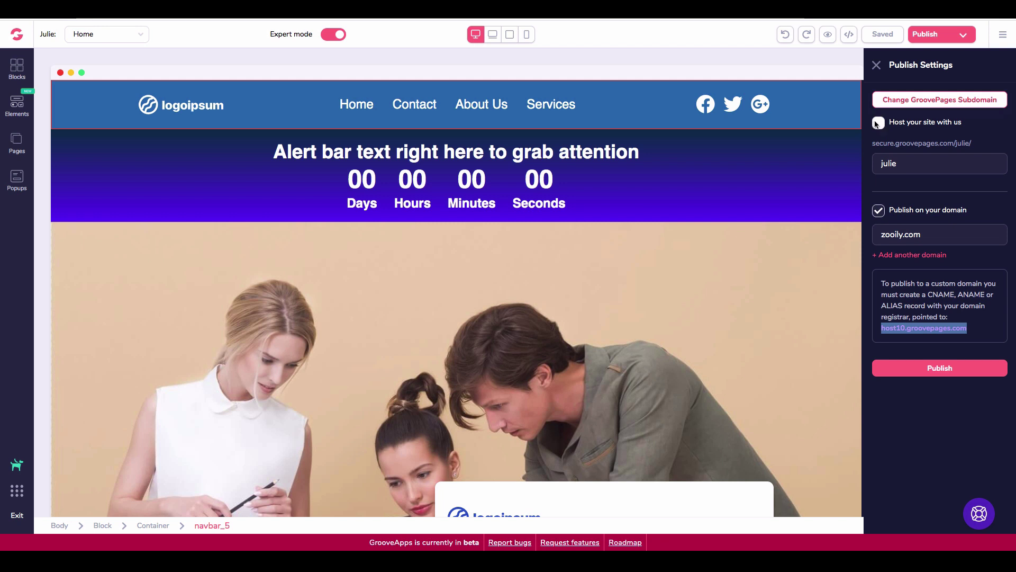
pyautogui.scroll(-1, 628, 208)
pyautogui.scroll(1, 287, 263)
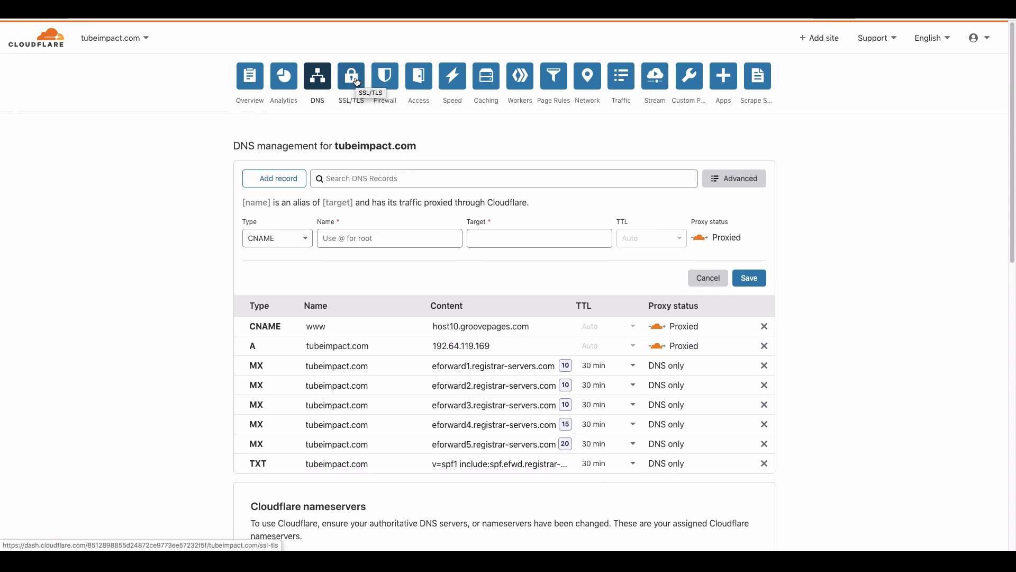
pyautogui.click(130, 38)
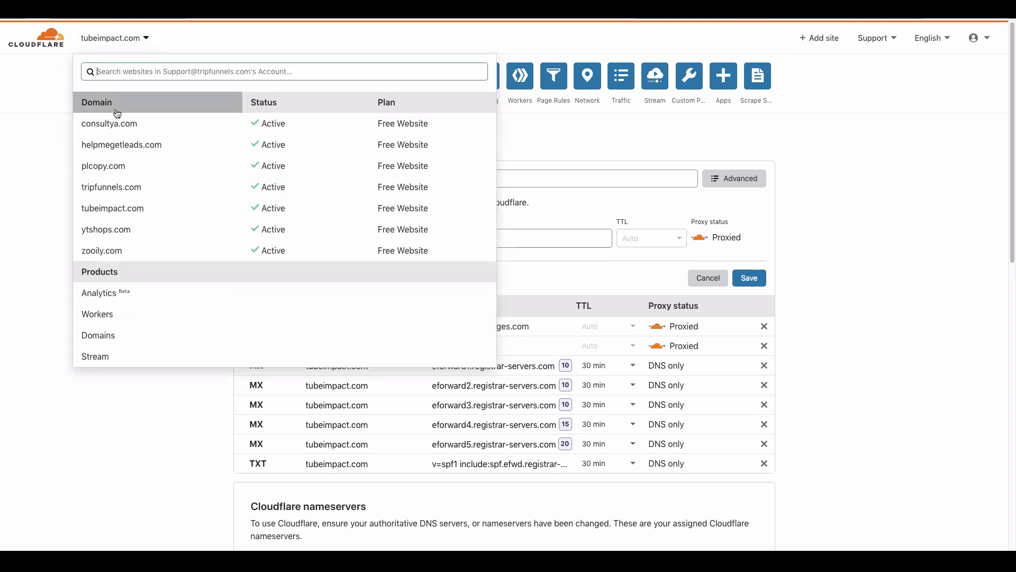
pyautogui.click(117, 124)
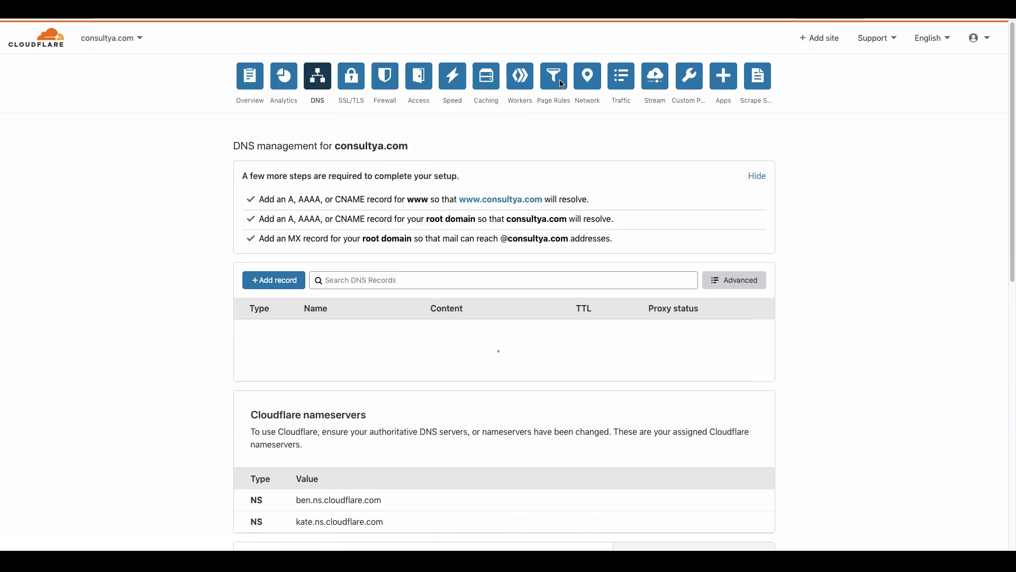
pyautogui.click(553, 78)
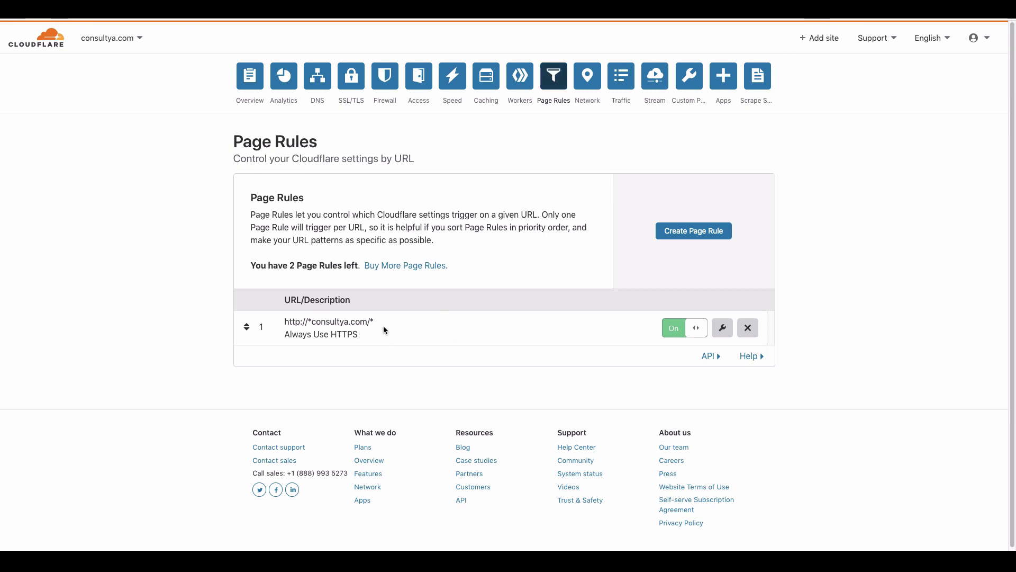
pyautogui.click(717, 331)
pyautogui.click(386, 215)
pyautogui.hotkey('ctrl', 'a')
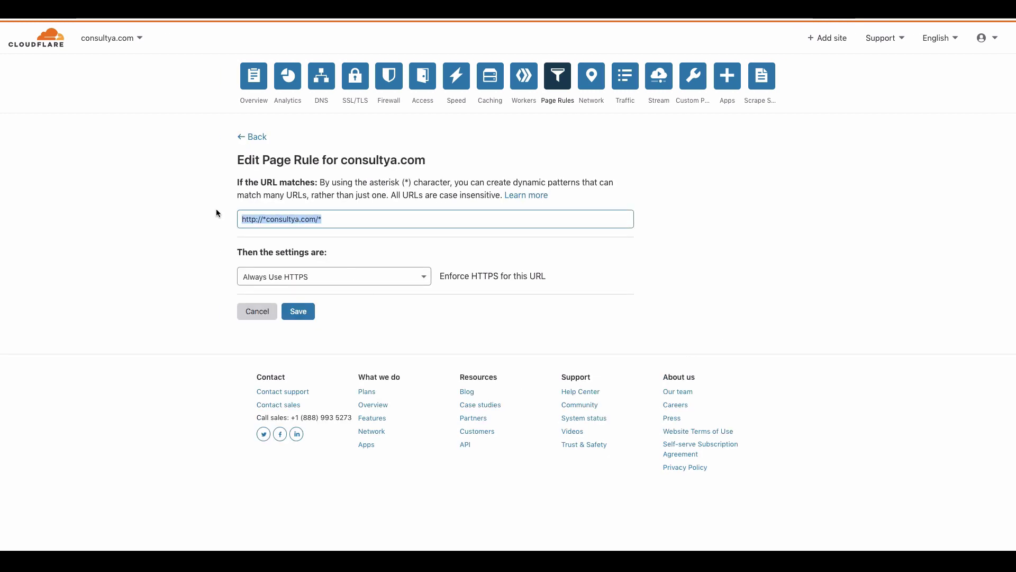
pyautogui.rightClick(297, 219)
pyautogui.click(321, 291)
pyautogui.click(90, 37)
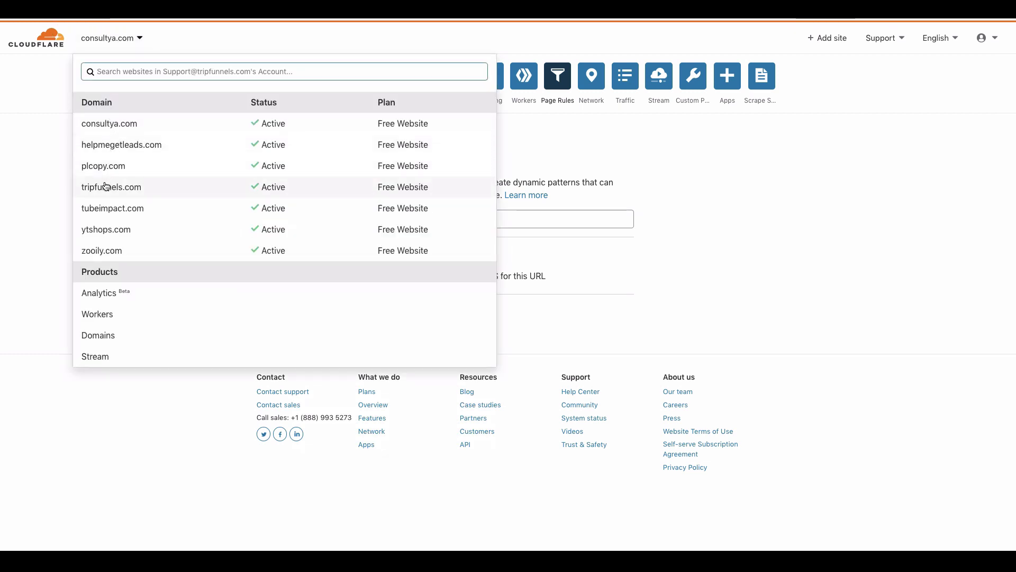
# - Start a new tubeimpact.com page rule using the pasted consultya.com URL pattern
pyautogui.click(112, 208)
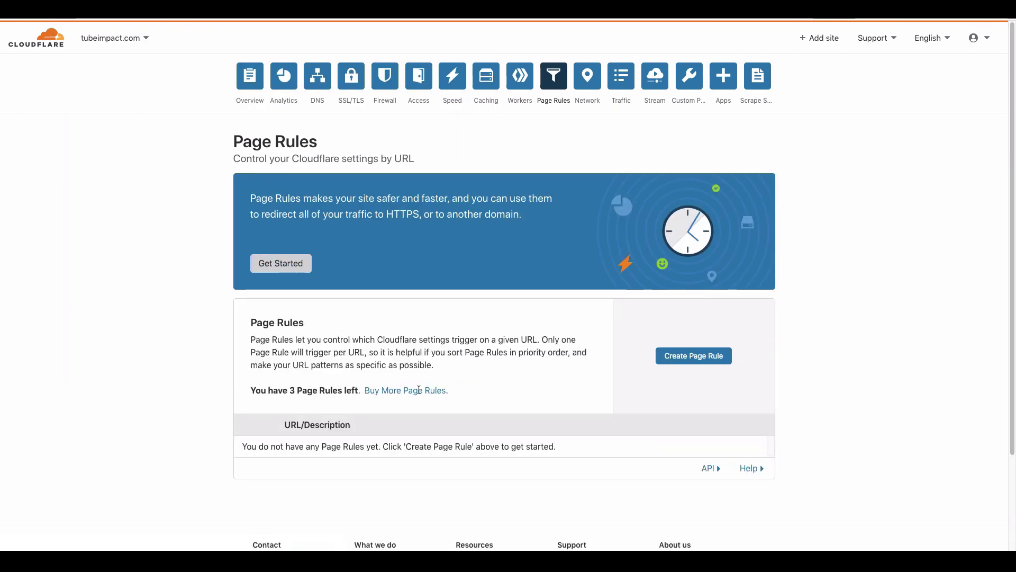
pyautogui.scroll(-1, 503, 239)
pyautogui.scroll(1, 545, 159)
pyautogui.click(716, 362)
pyautogui.rightClick(313, 215)
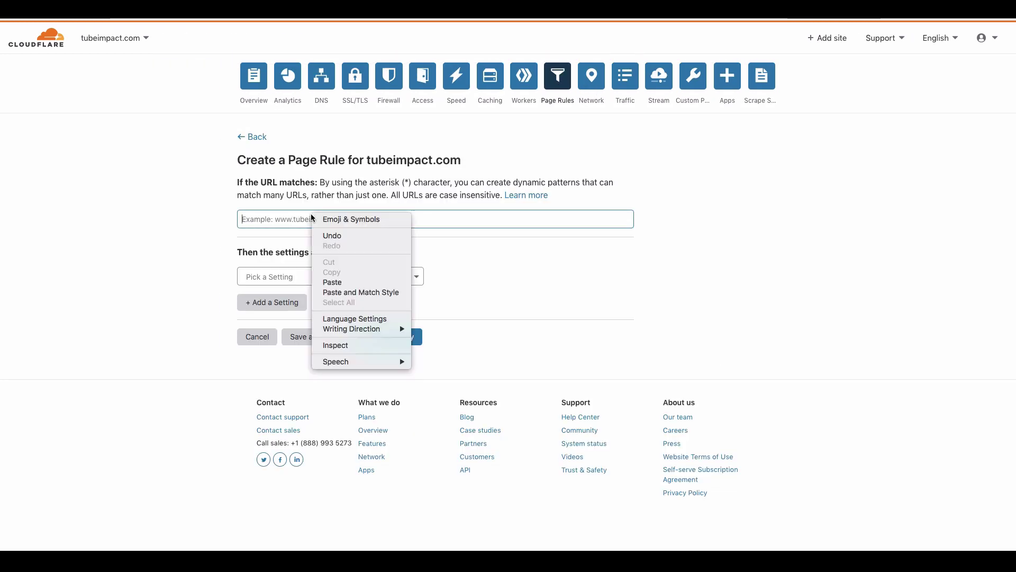
pyautogui.click(333, 282)
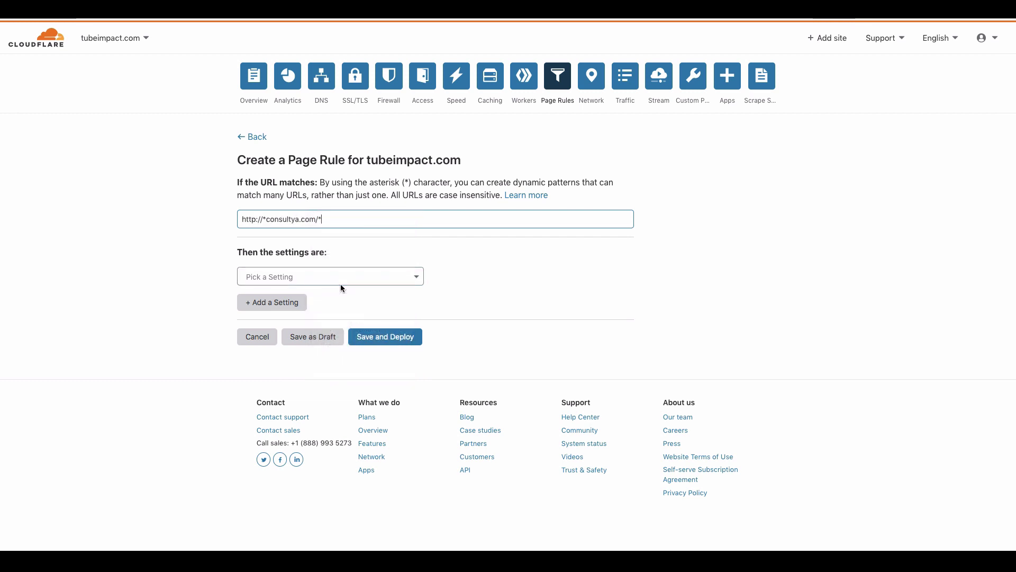
pyautogui.click(299, 219)
pyautogui.press('BackSpace')
pyautogui.press('BackSpace')
pyautogui.press('BackSpace')
pyautogui.press('BackSpace')
pyautogui.press('BackSpace')
pyautogui.press('BackSpace')
pyautogui.press('BackSpace')
pyautogui.press('BackSpace')
pyautogui.press('BackSpace')
pyautogui.write('tubeimpact')
pyautogui.click(328, 272)
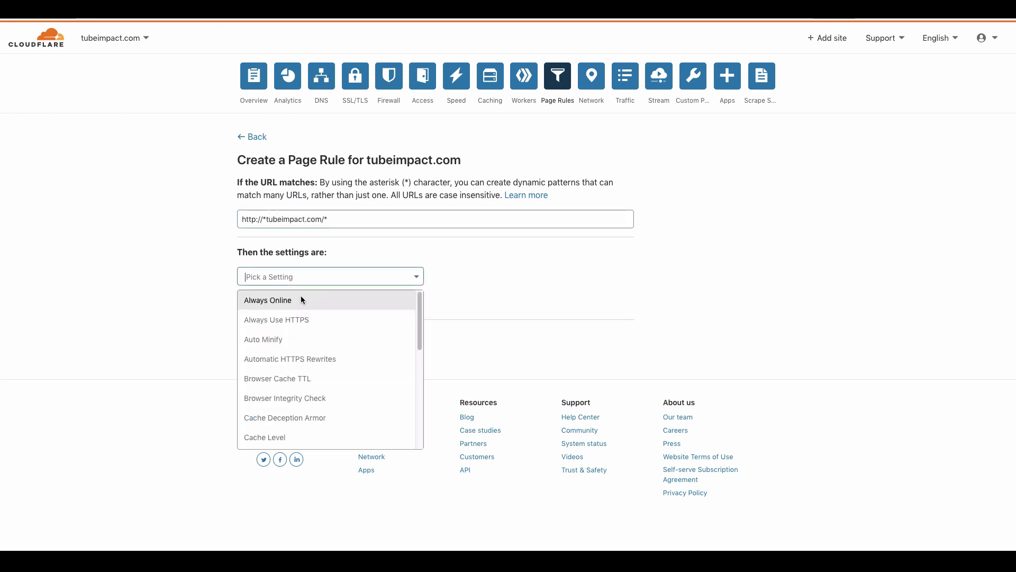
pyautogui.click(287, 321)
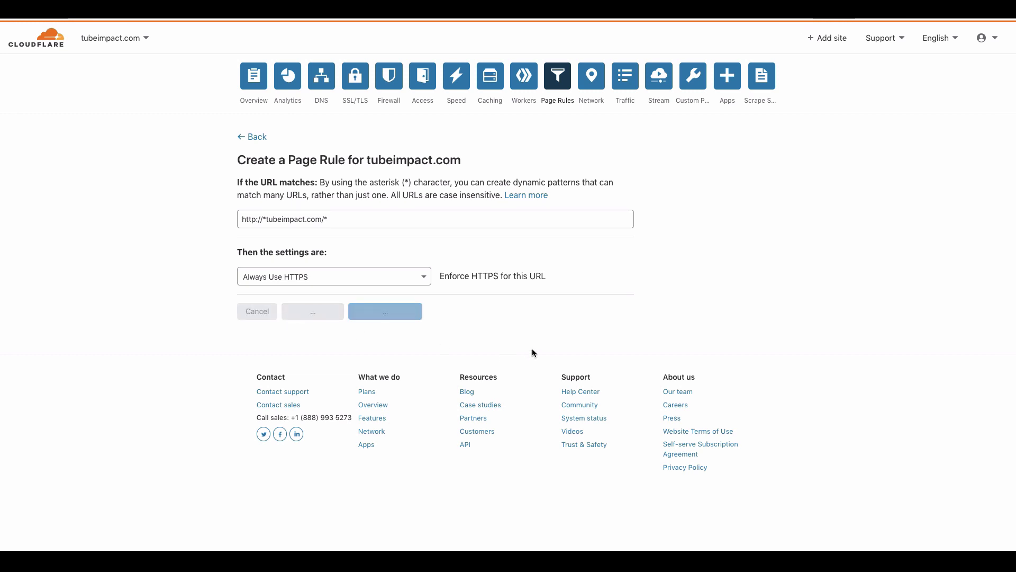
pyautogui.scroll(-1, 789, 411)
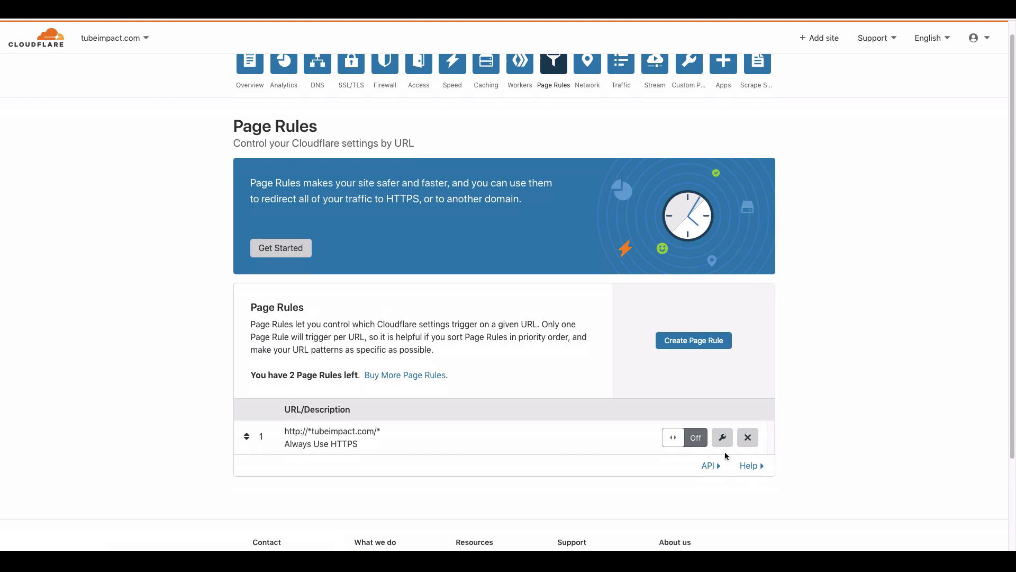
# - Review tubeimpact.com's DNS records
pyautogui.scroll(-1, 670, 390)
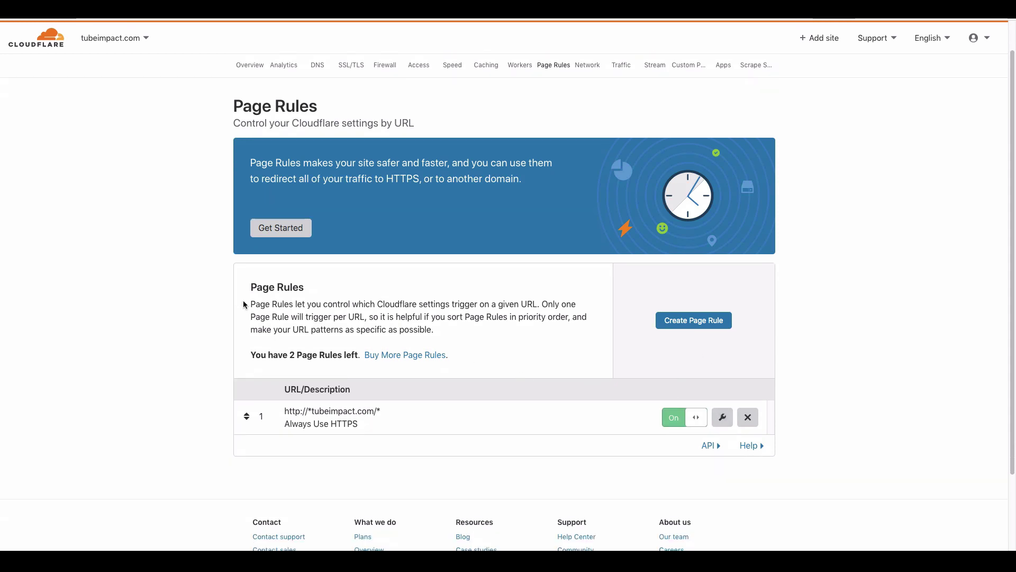
pyautogui.scroll(2, 244, 304)
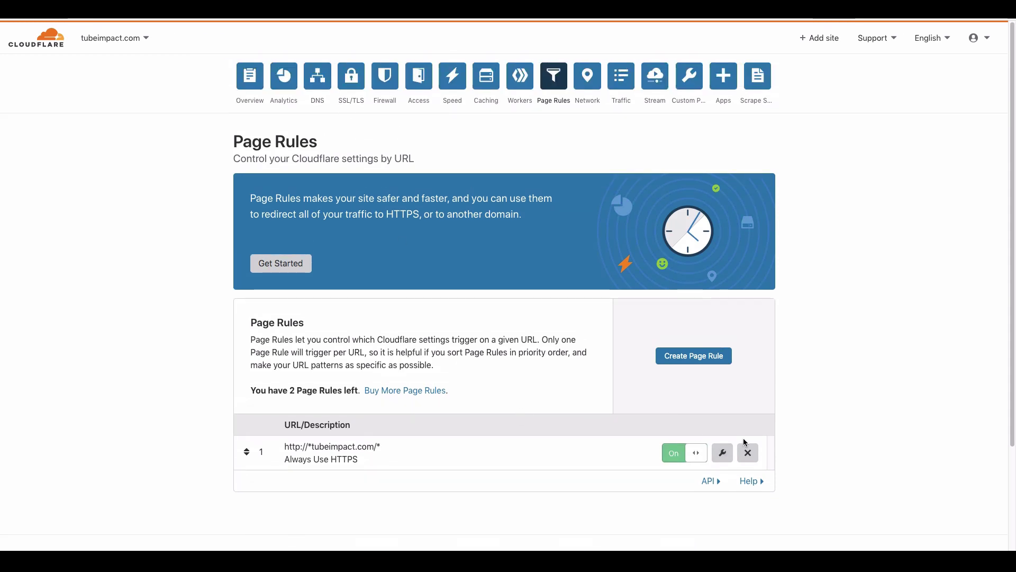
pyautogui.click(317, 75)
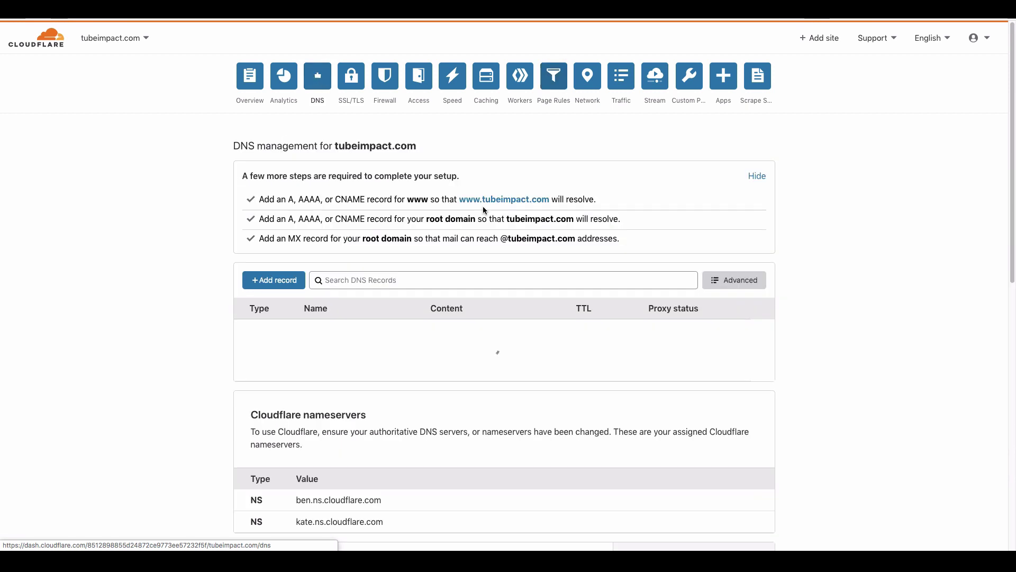
pyautogui.scroll(-5, 744, 320)
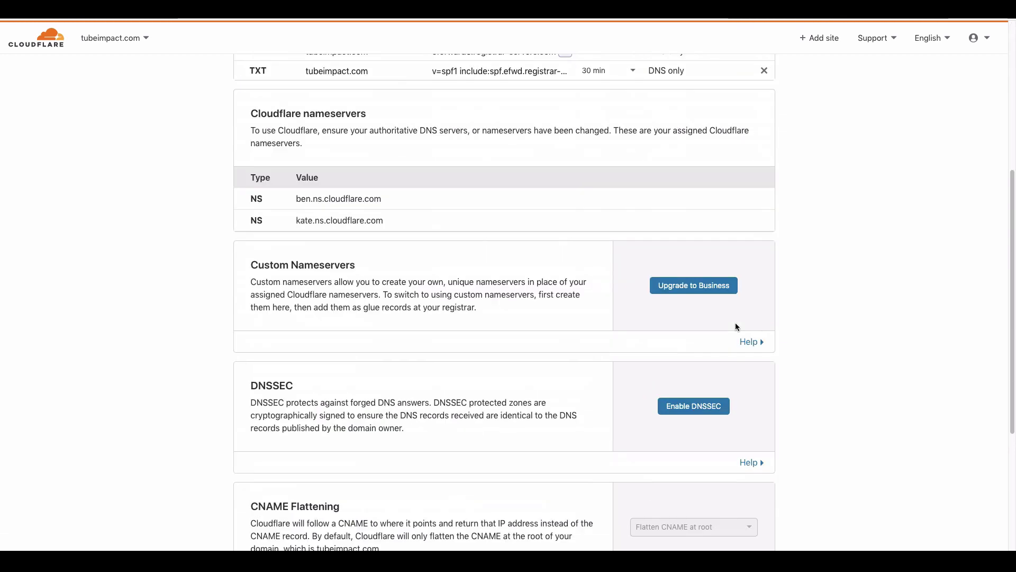
pyautogui.scroll(-3, 757, 324)
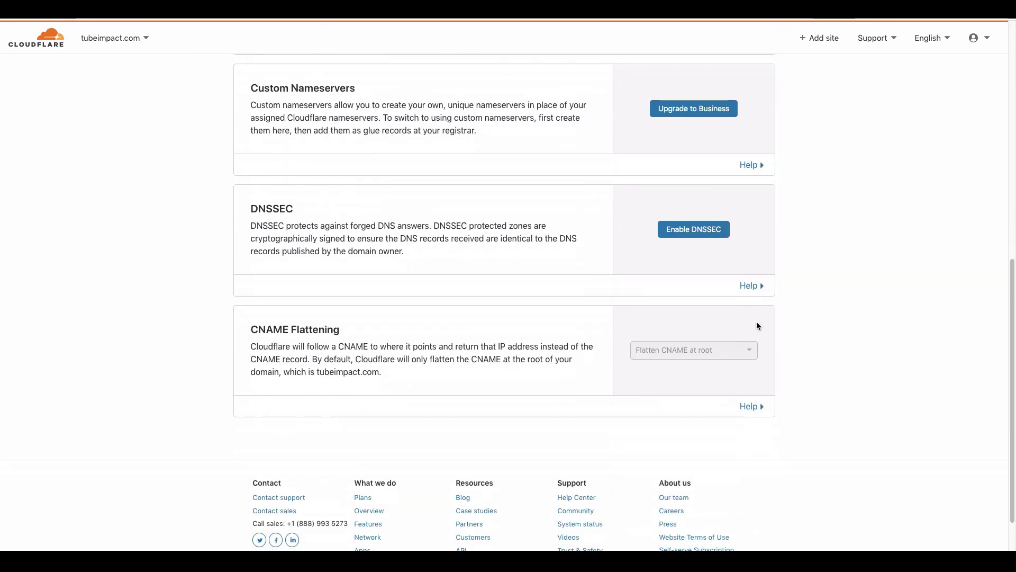
pyautogui.scroll(1, 757, 324)
pyautogui.scroll(7, 757, 324)
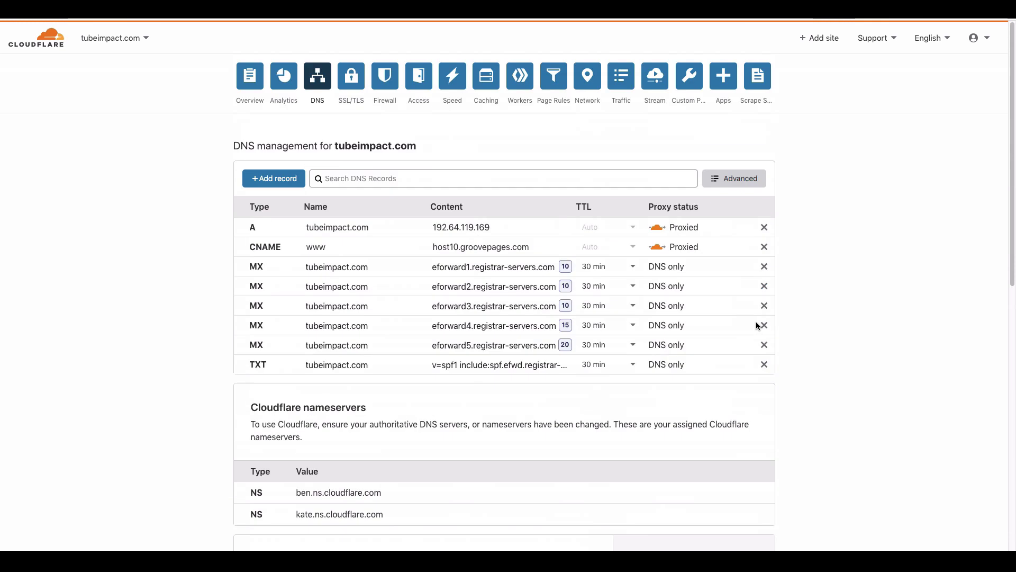
# - Change tubeimpact.com's SSL/TLS encryption mode from Flexible to Full
pyautogui.click(364, 78)
pyautogui.scroll(-2, 760, 327)
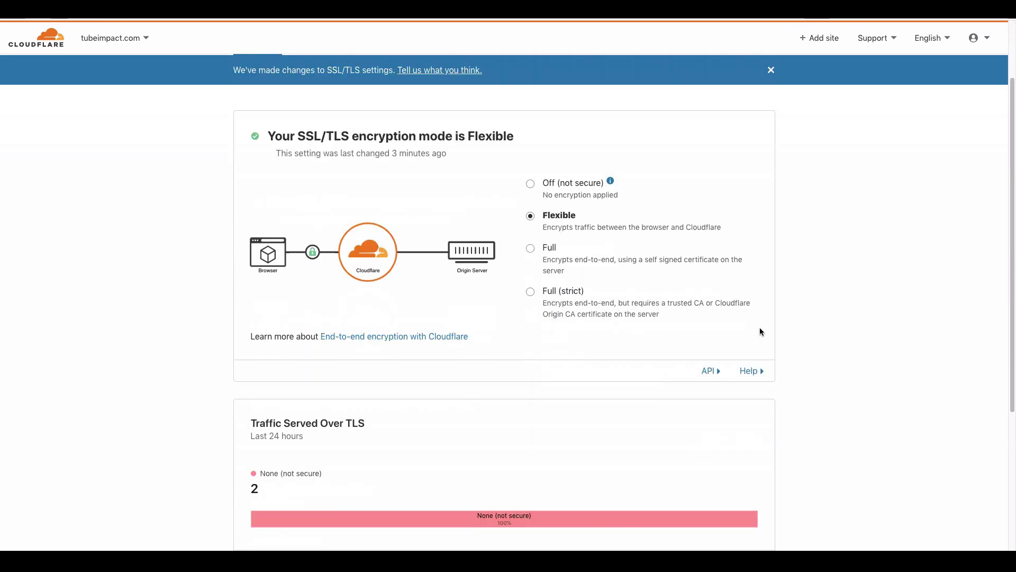
pyautogui.click(529, 248)
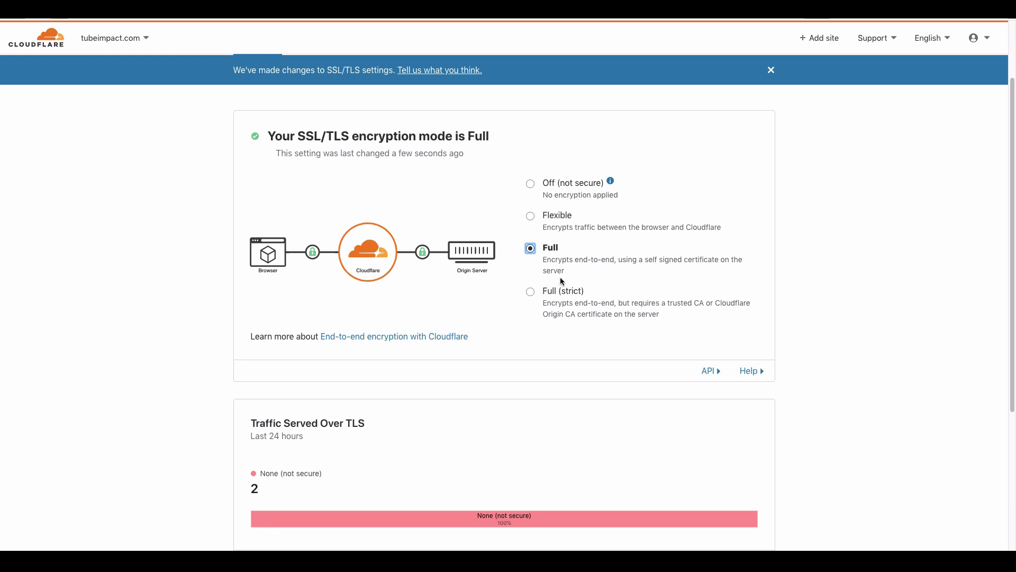
pyautogui.scroll(-4, 558, 291)
pyautogui.scroll(6, 558, 291)
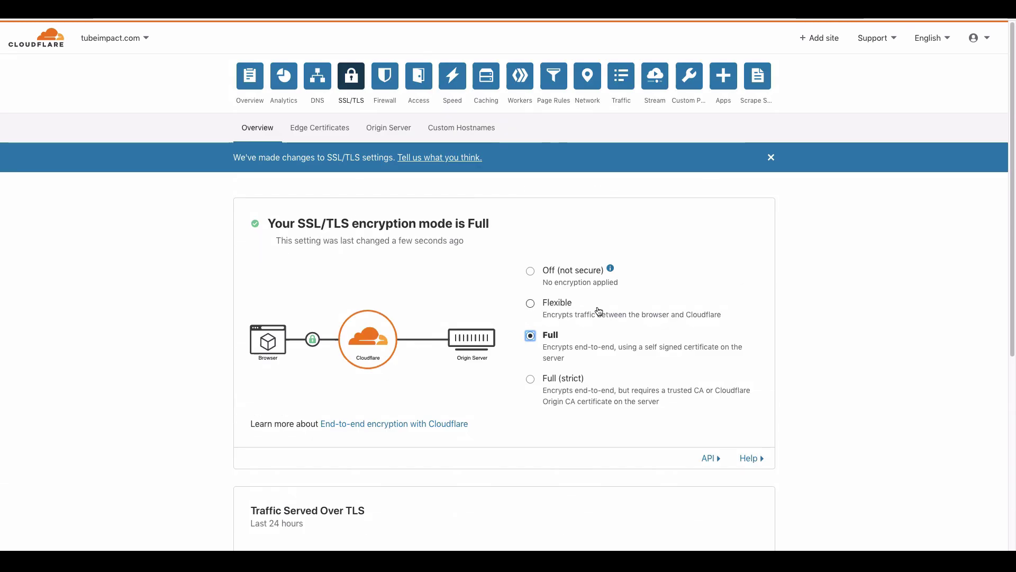
pyautogui.scroll(-4, 599, 311)
pyautogui.scroll(4, 601, 314)
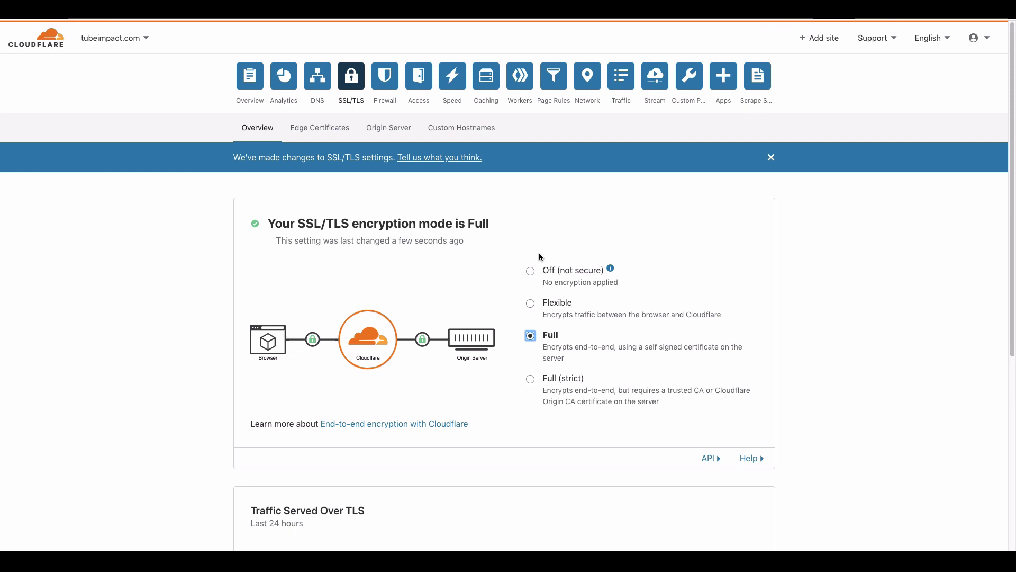
pyautogui.scroll(-1, 620, 252)
pyautogui.scroll(1, 620, 252)
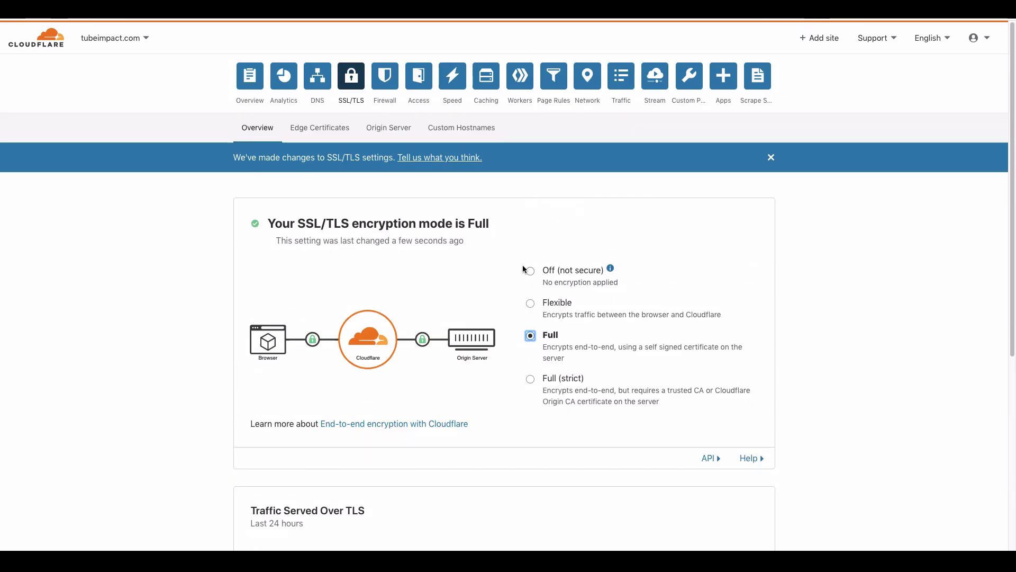
# - Scroll down the live tubeimpact.com page to check that it loads securely
pyautogui.scroll(-1, 522, 268)
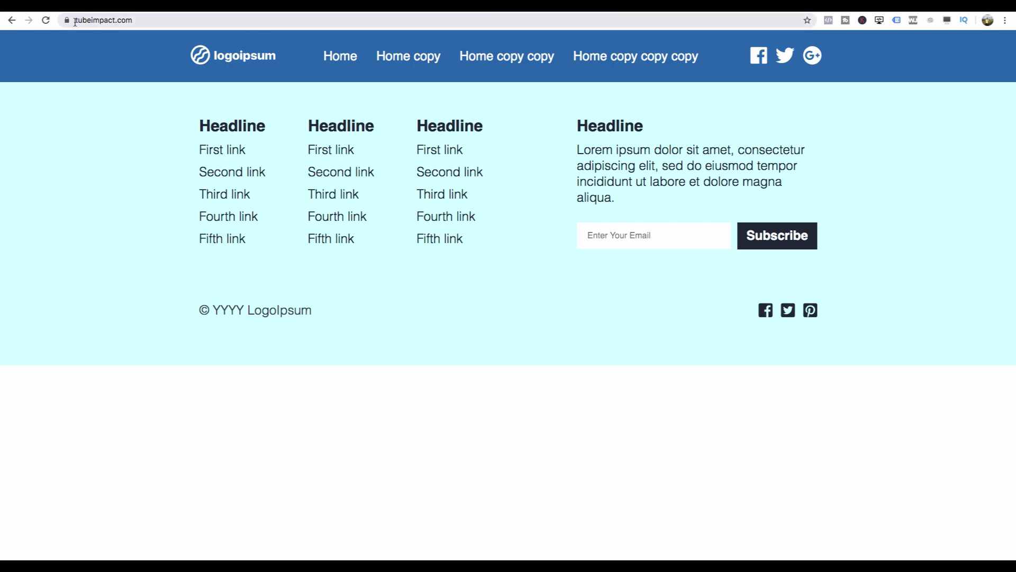
# - Visit tubeimpact.com's Home copy, Home copy copy and Home copy copy copy pages
pyautogui.click(423, 62)
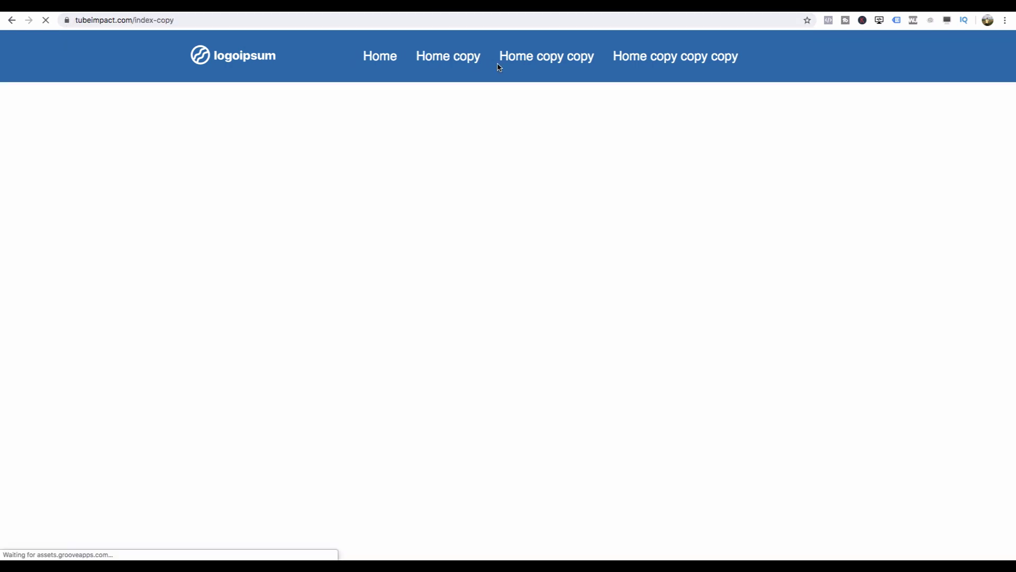
pyautogui.click(542, 60)
pyautogui.click(615, 65)
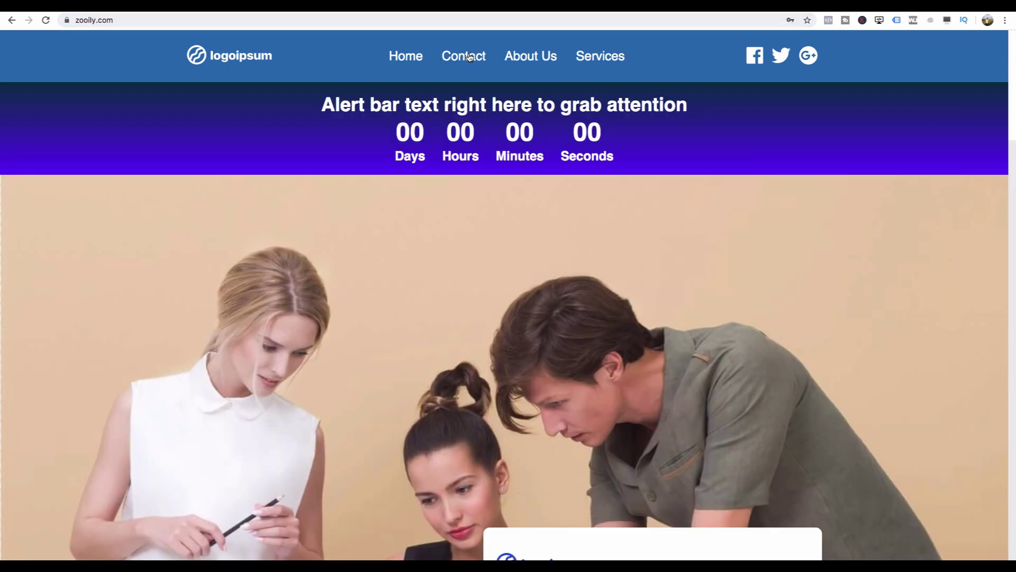
# - Browse zooily.com's Contact, About Us and Services pages, ending on Services
pyautogui.click(469, 57)
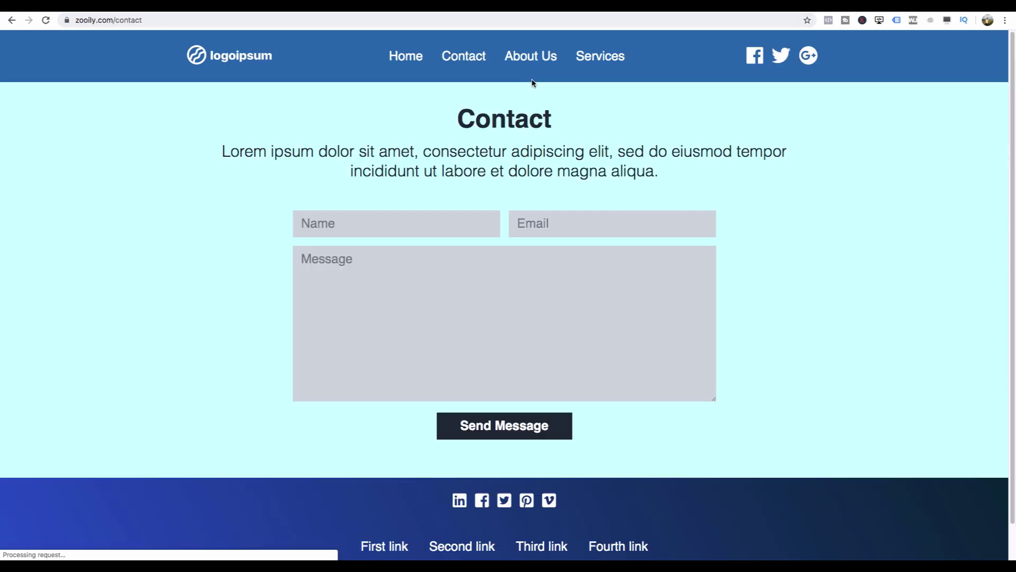
pyautogui.click(530, 59)
pyautogui.click(600, 58)
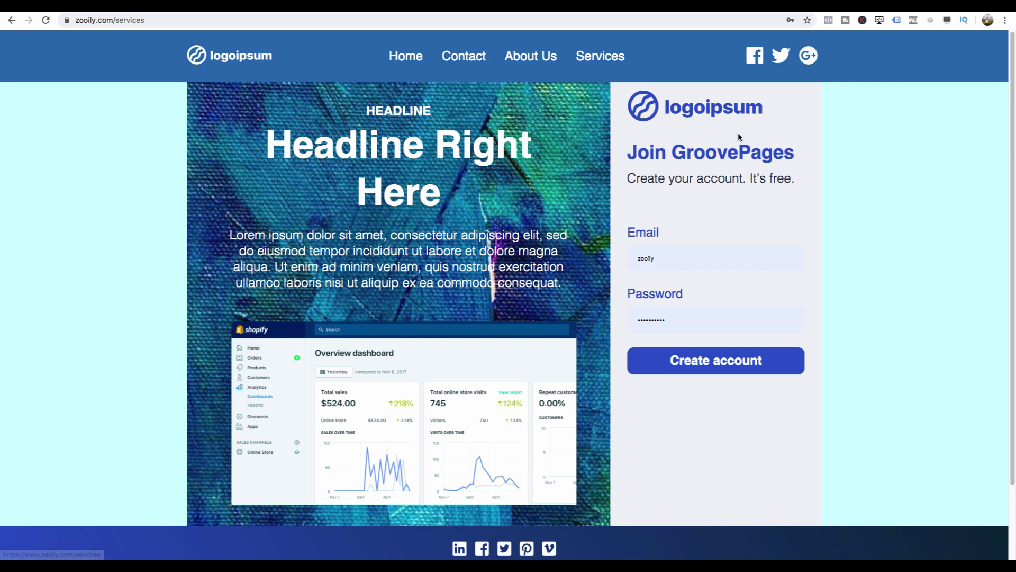